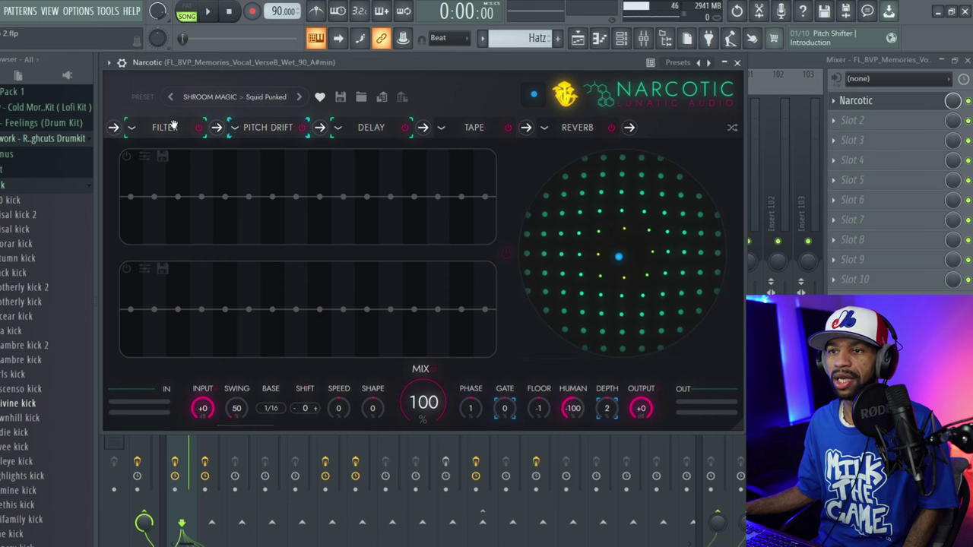
# Step: Browse the Narcotic plugin's main preset categories, from Bass and Humanized down to Vocal, without loading another preset
pyautogui.click(265, 97)
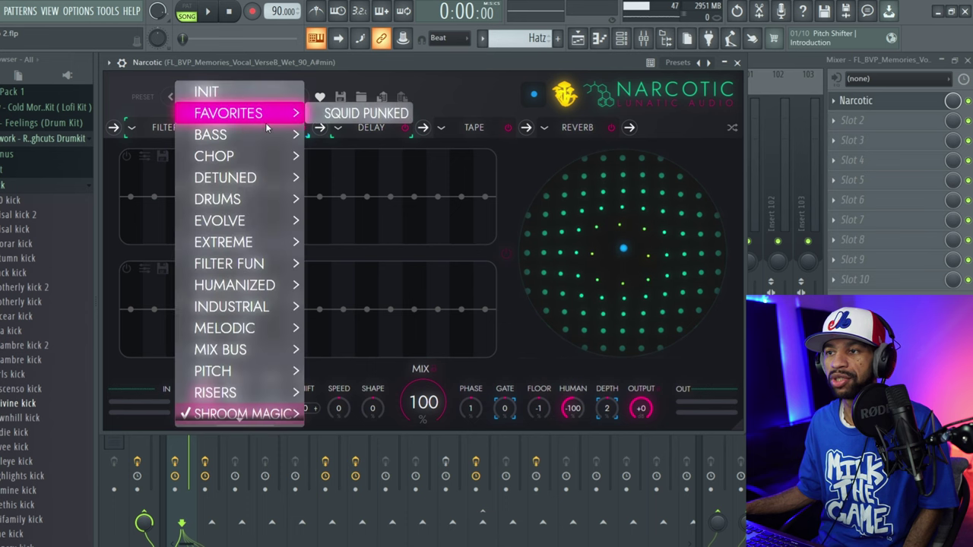
pyautogui.moveTo(267, 132)
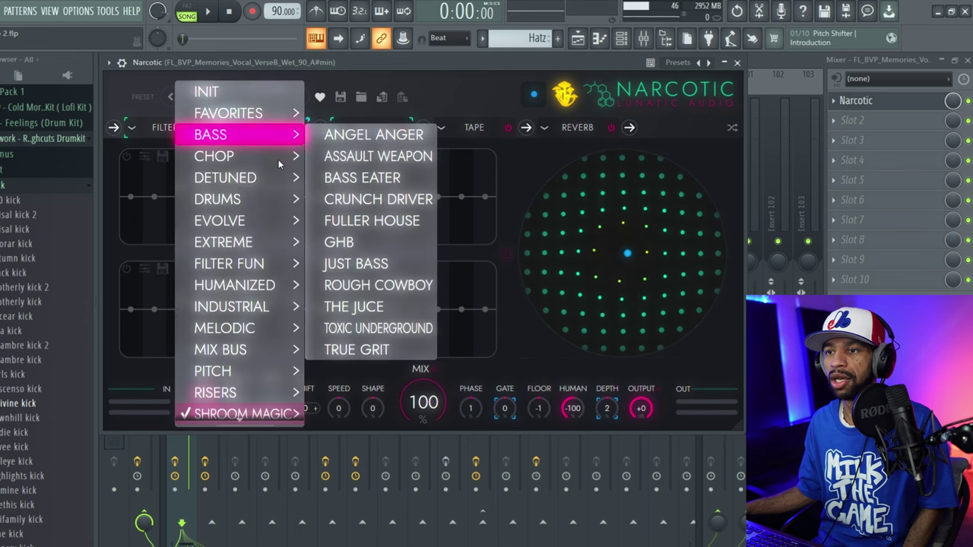
pyautogui.moveTo(256, 160)
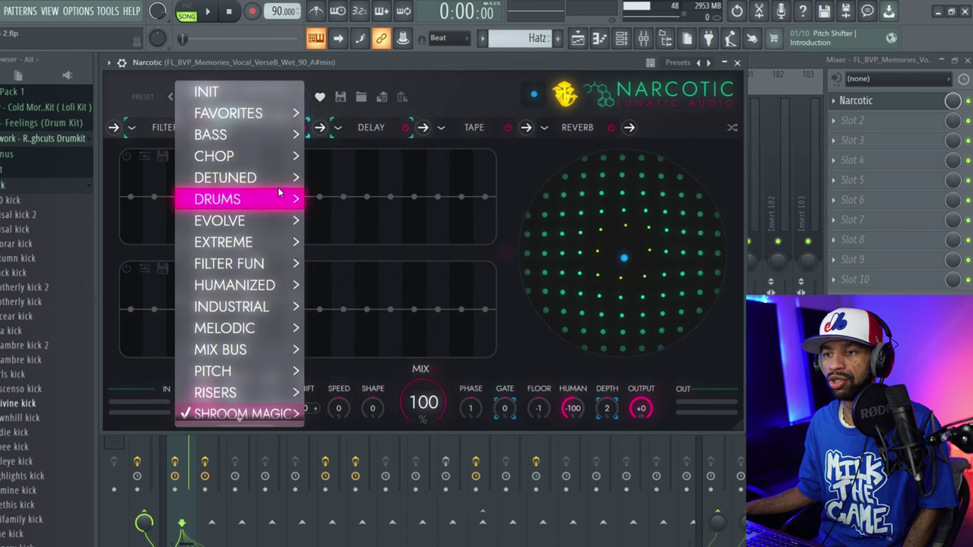
pyautogui.moveTo(278, 186)
pyautogui.scroll(-2, 329, 188)
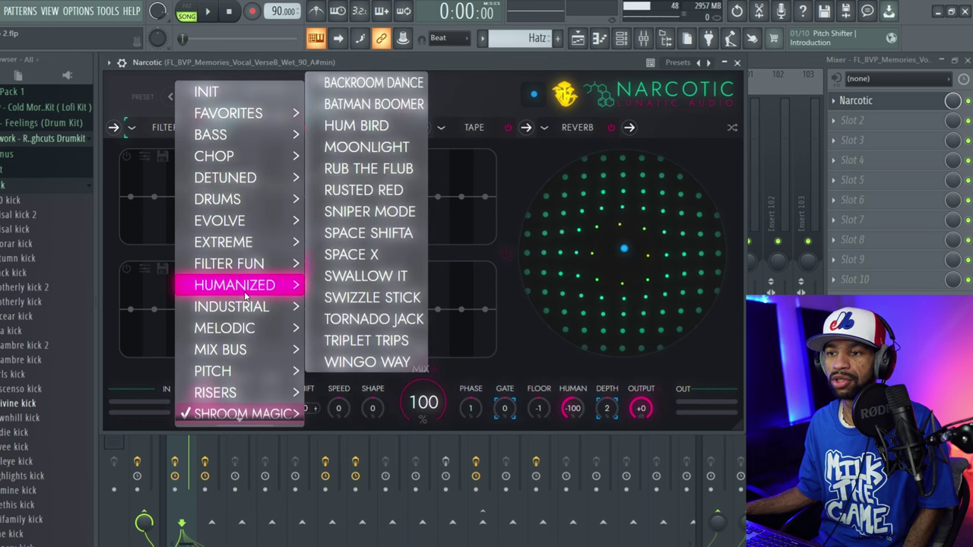
pyautogui.moveTo(255, 306)
pyautogui.scroll(-4, 250, 365)
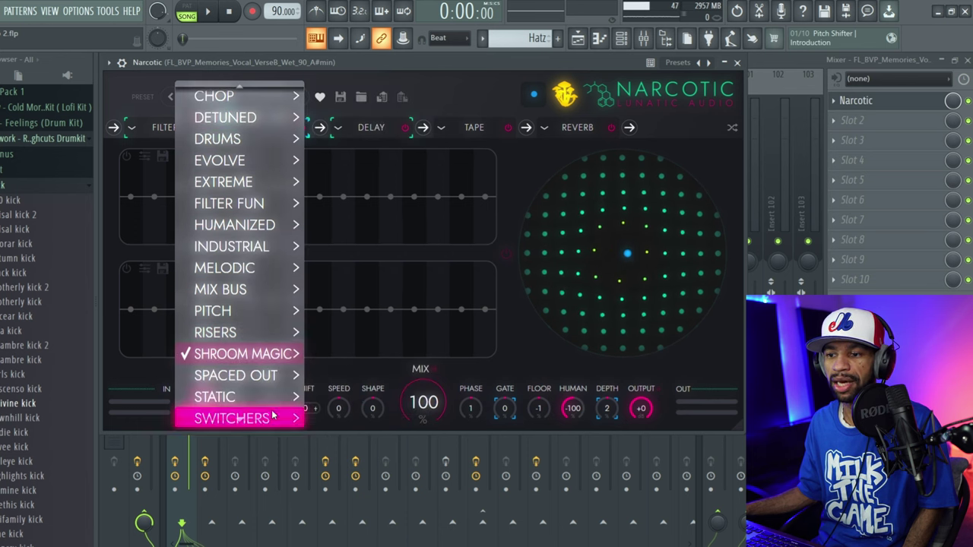
pyautogui.scroll(-2, 247, 380)
pyautogui.moveTo(243, 373)
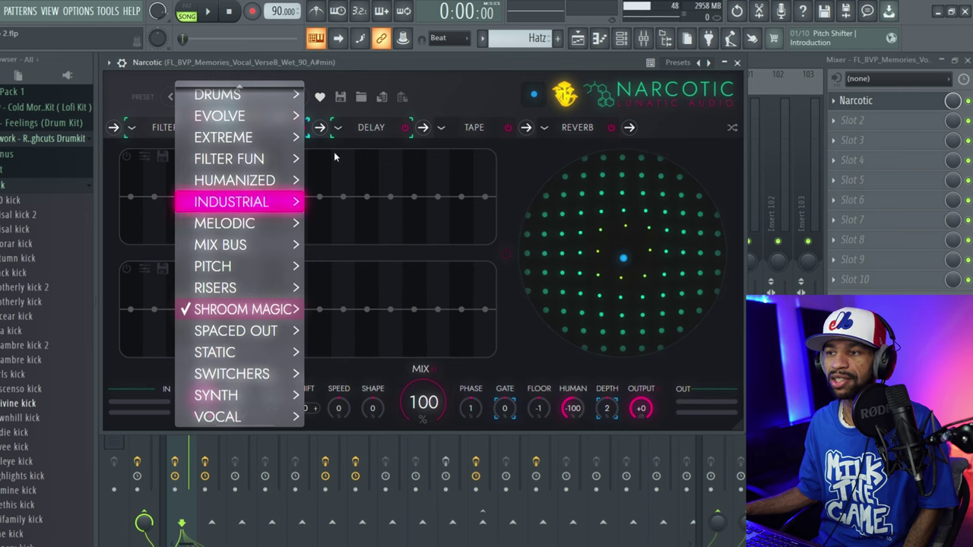
pyautogui.click(452, 86)
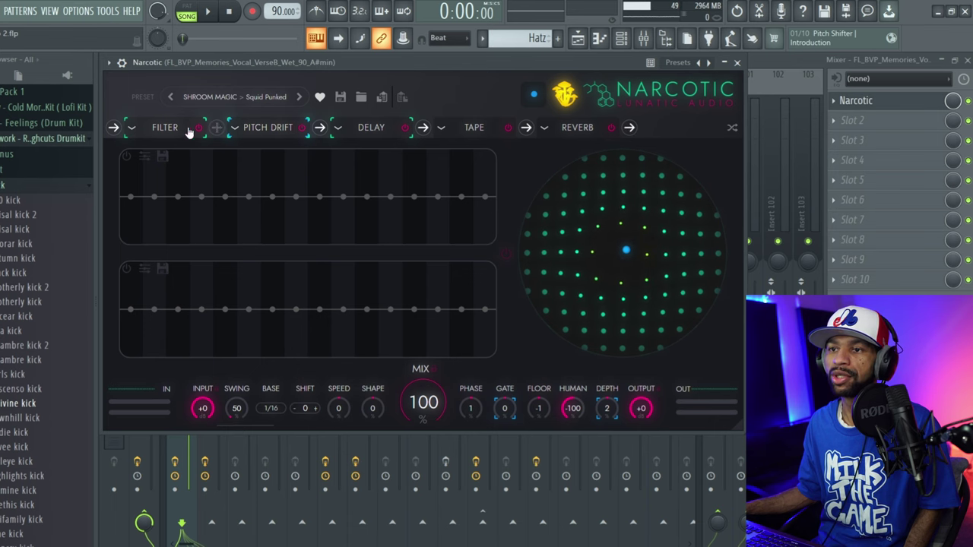
# Step: Review the effects that can be added to the chain and the Filter module's Cutoff, Q, Gain and Mix sequencers and presets
pyautogui.click(631, 129)
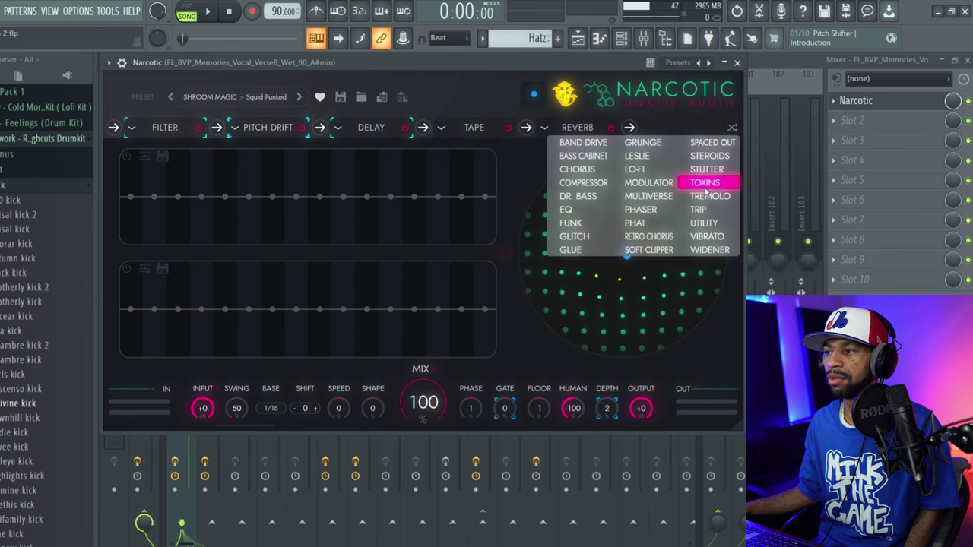
pyautogui.click(654, 118)
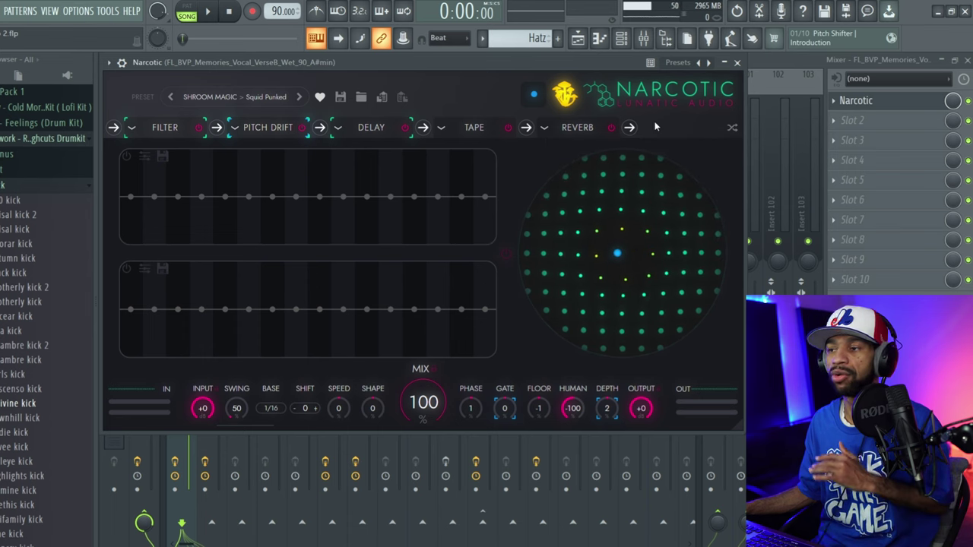
pyautogui.click(166, 128)
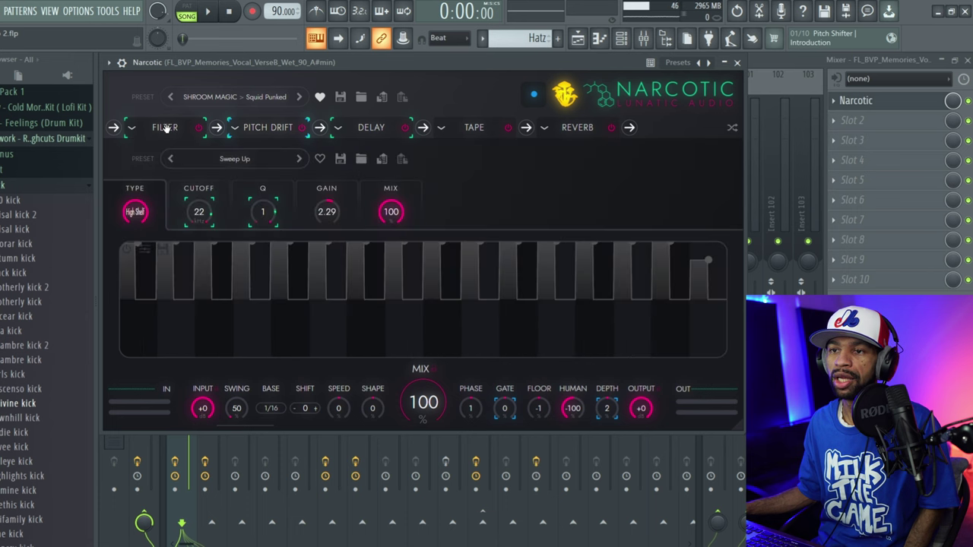
pyautogui.click(173, 190)
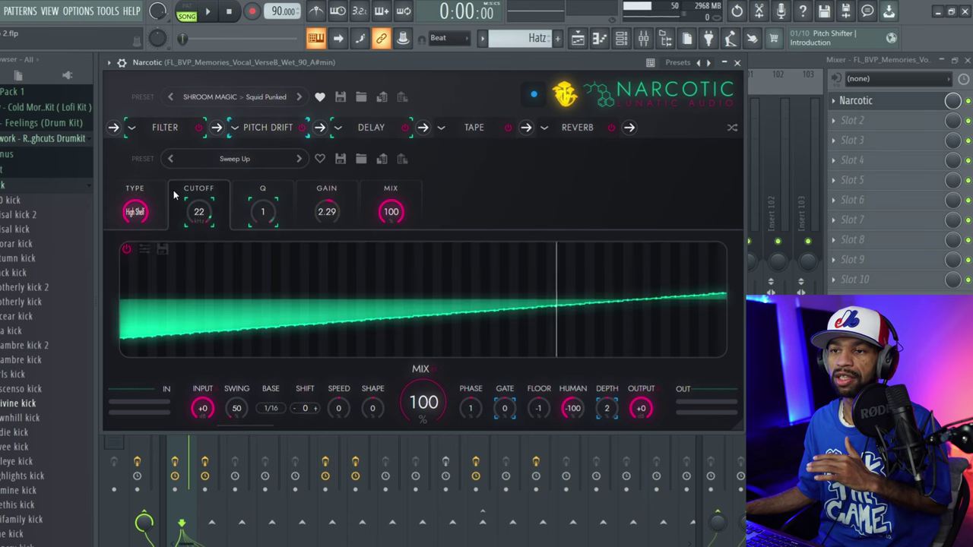
pyautogui.click(247, 191)
pyautogui.click(301, 195)
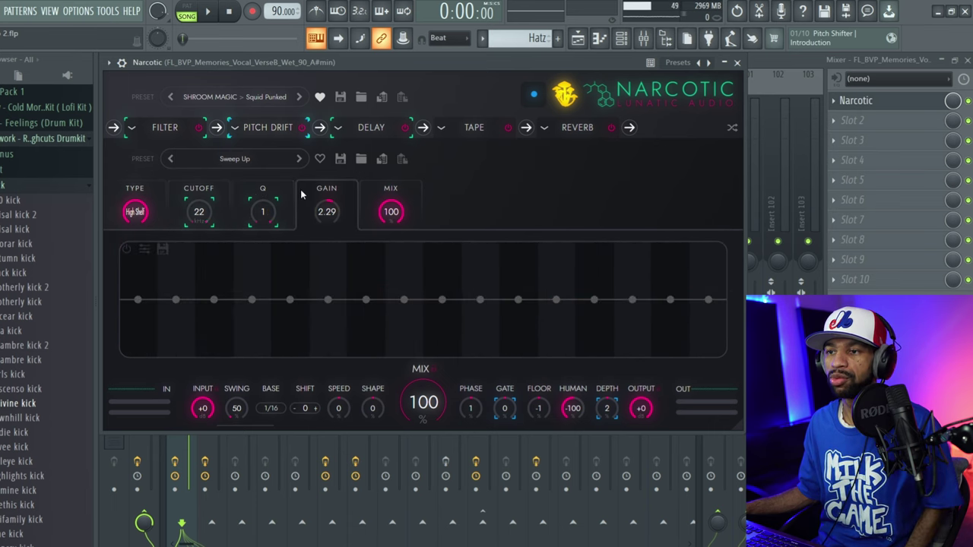
pyautogui.click(369, 195)
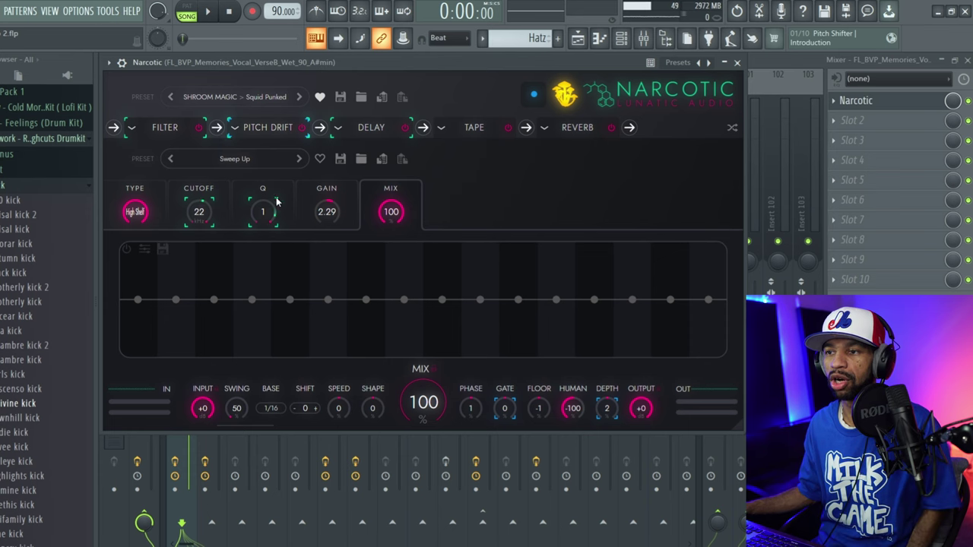
pyautogui.click(243, 159)
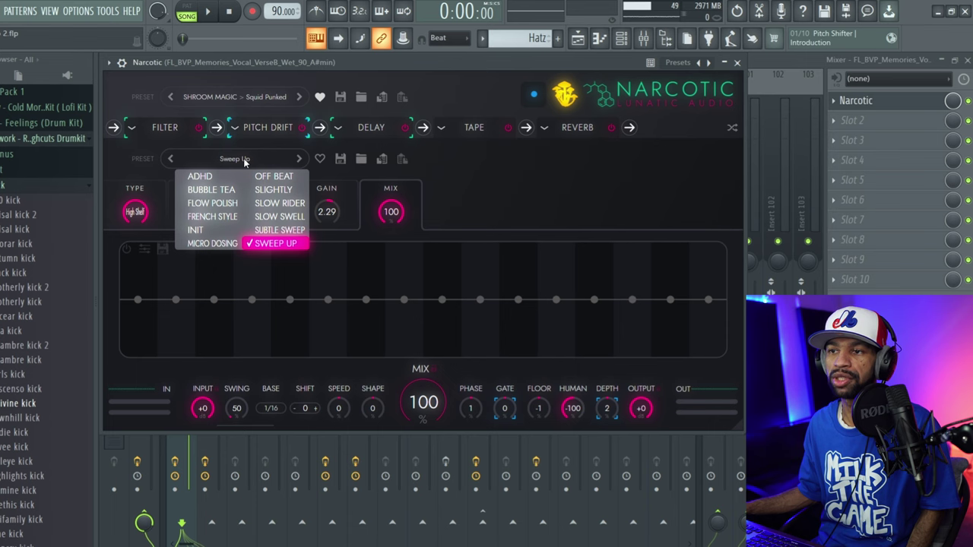
# Step: Open the Delay module and look through its Motion and Static presets without changing the current one
pyautogui.click(370, 129)
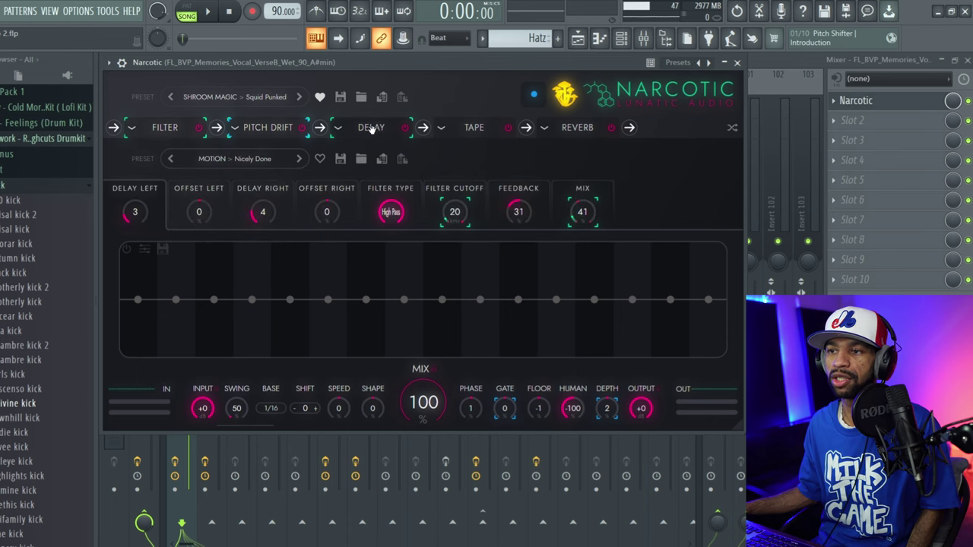
pyautogui.click(243, 161)
pyautogui.moveTo(238, 215)
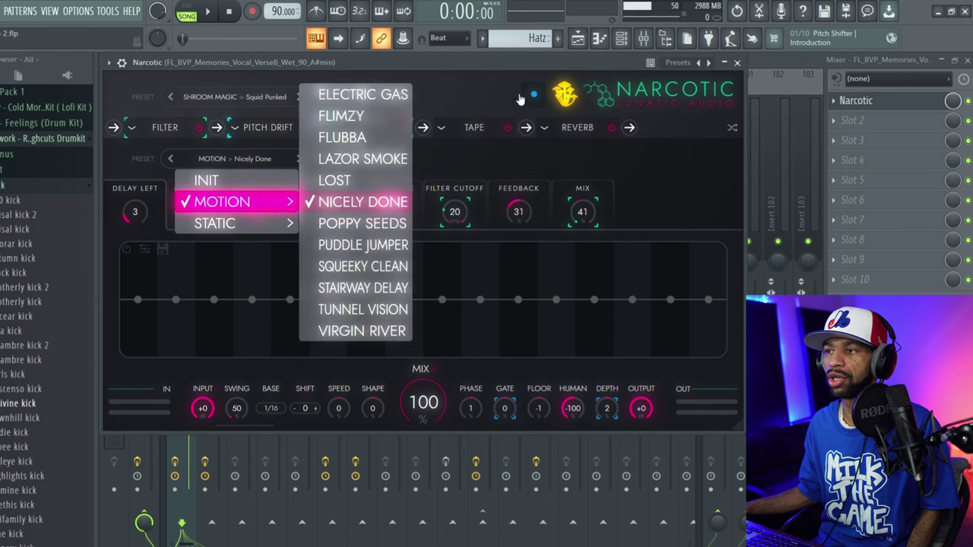
pyautogui.click(478, 84)
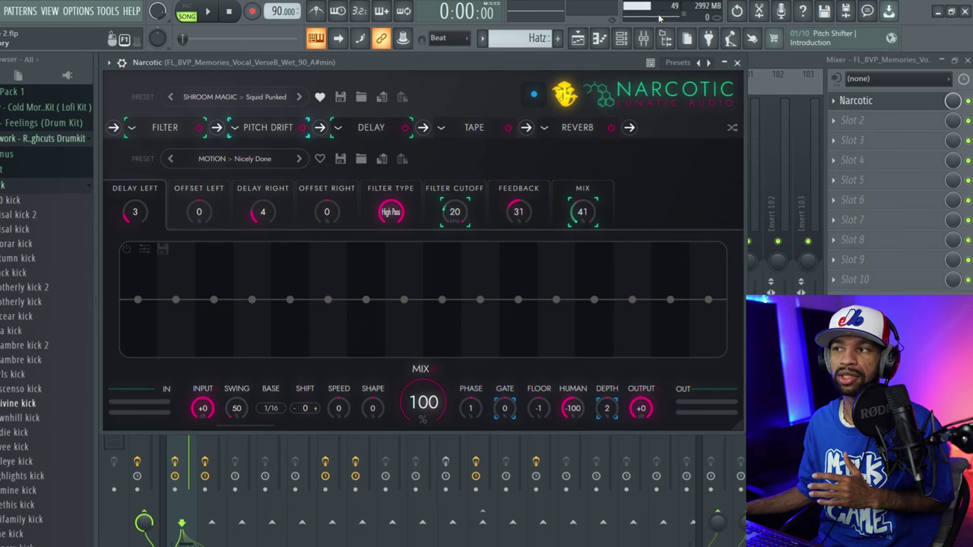
# Step: Close the Narcotic window and listen to the full song arrangement from the start
pyautogui.click(737, 63)
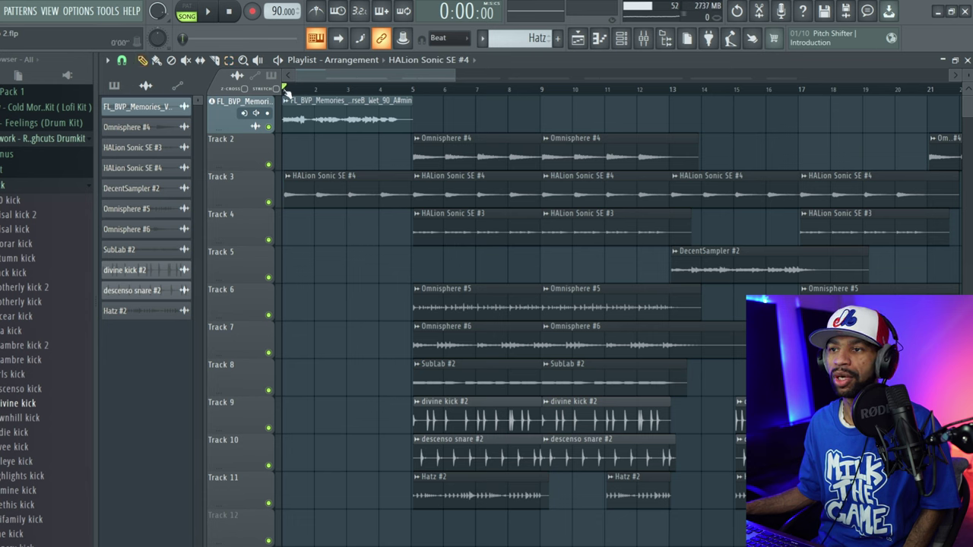
pyautogui.click(212, 12)
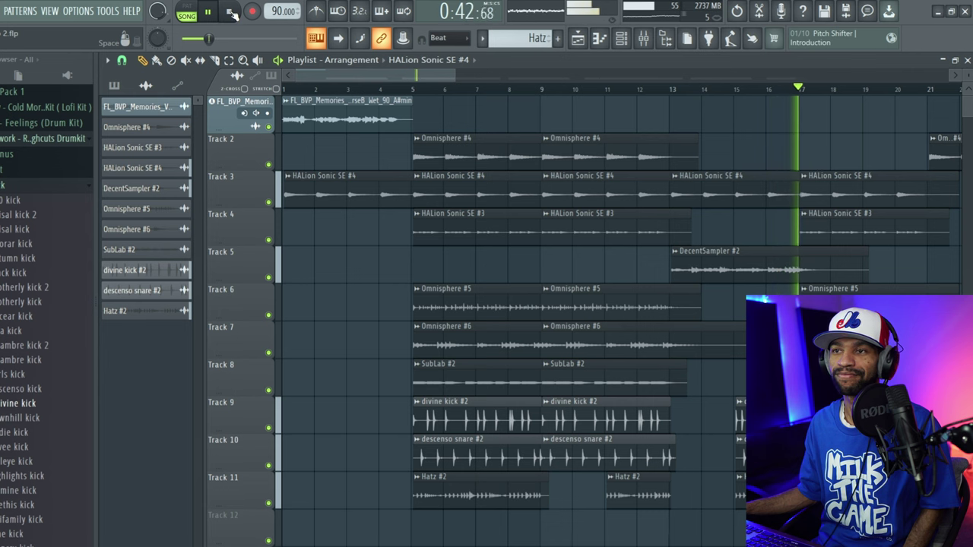
pyautogui.click(232, 12)
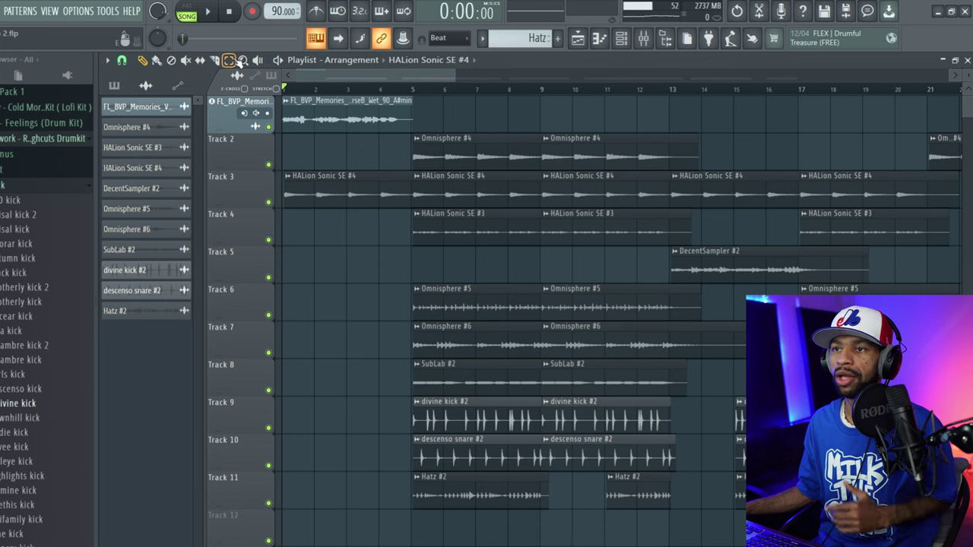
# Step: Set the playlist time selection to bars 1 through 4 and play only the vocal's mixer insert 1
pyautogui.moveTo(284, 88); pyautogui.dragTo(412, 88)
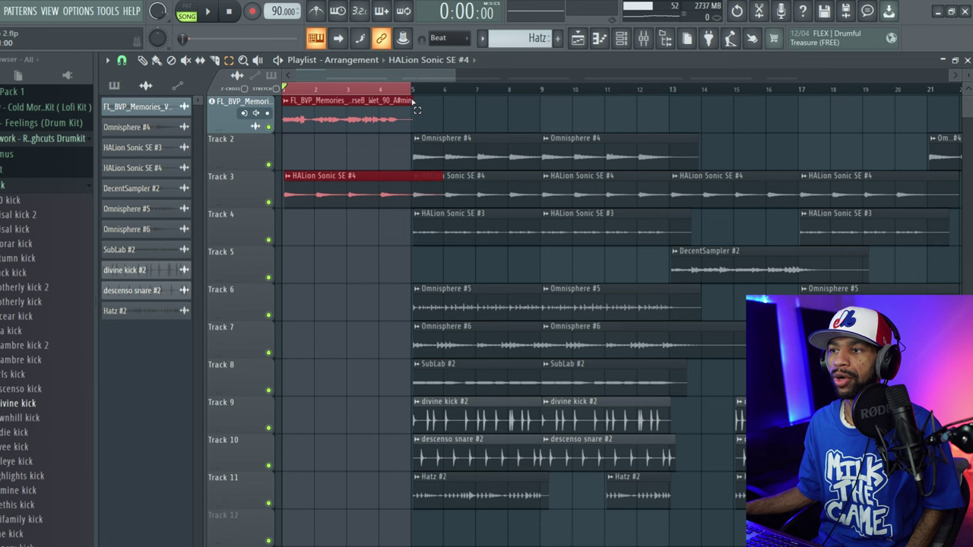
pyautogui.click(643, 40)
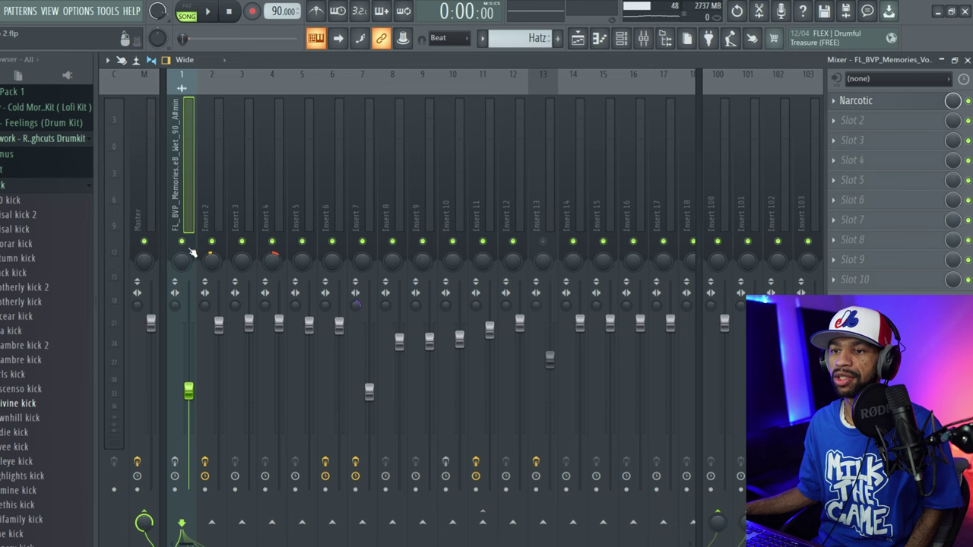
pyautogui.click(210, 12)
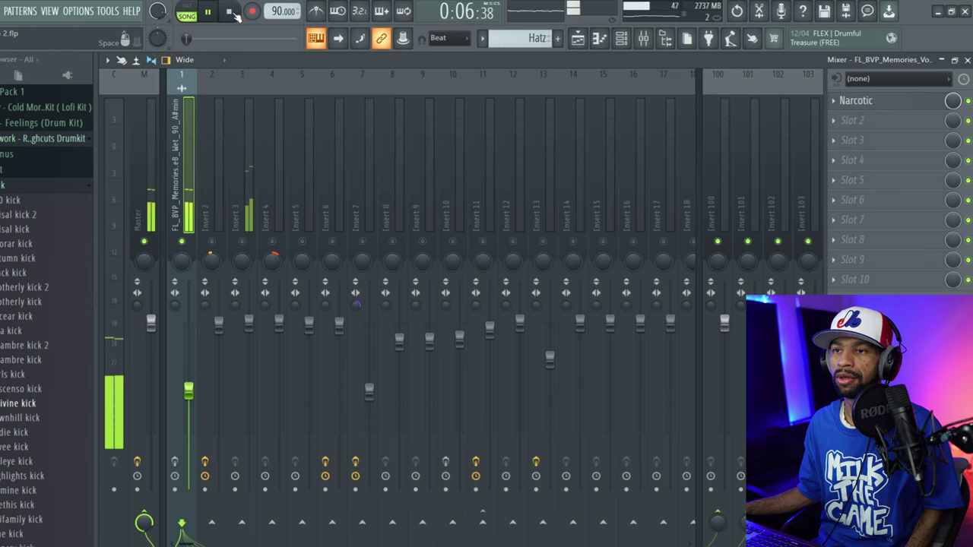
pyautogui.click(230, 12)
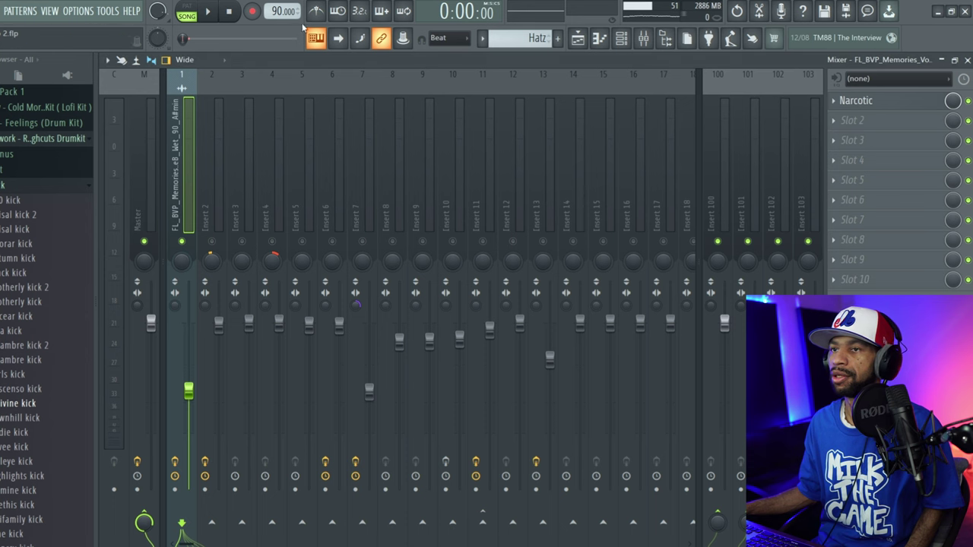
# Step: Play the vocal with its insert effects enabled and open Narcotic from the mixer's first effect slot
pyautogui.click(216, 15)
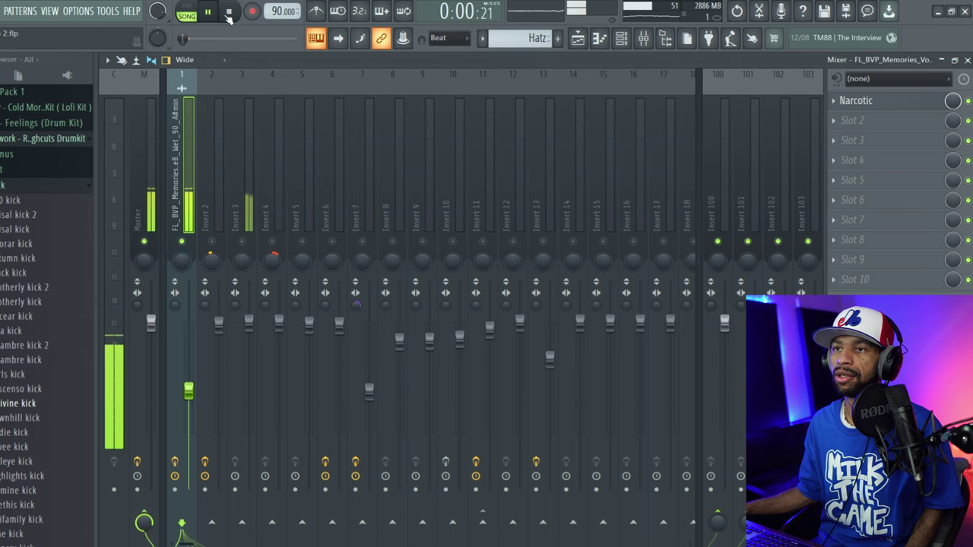
pyautogui.click(887, 99)
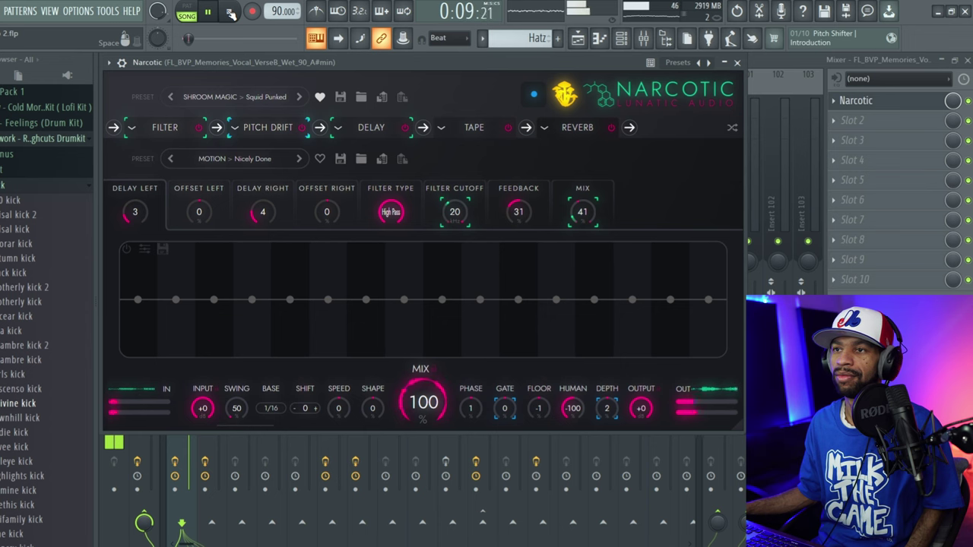
pyautogui.click(231, 14)
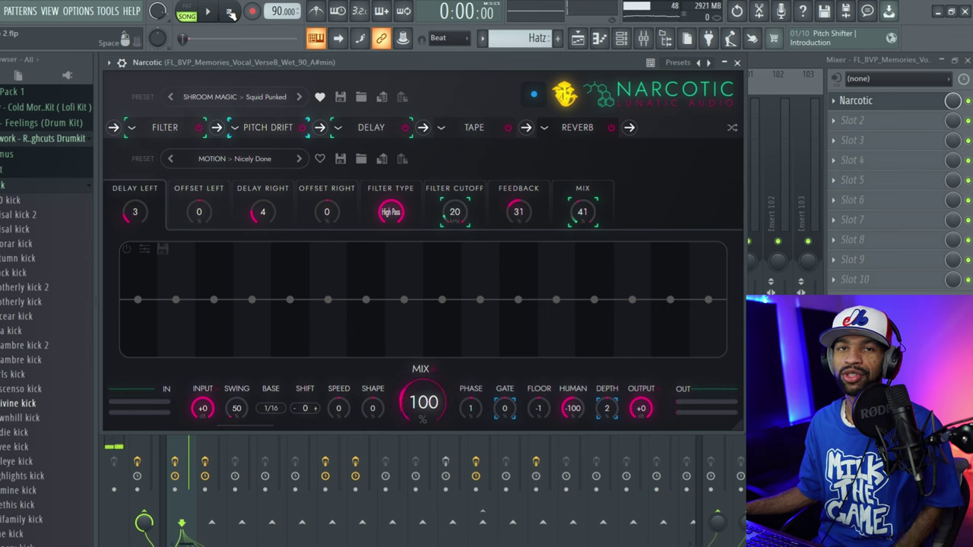
# Step: Load the Upper Nights preset from Narcotic's Vocal category
pyautogui.click(259, 98)
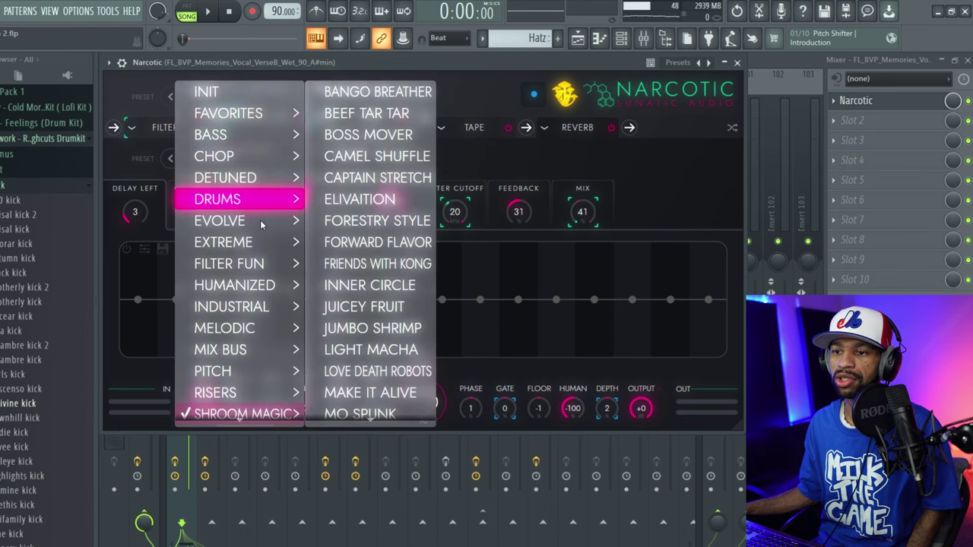
pyautogui.moveTo(256, 245)
pyautogui.moveTo(261, 306)
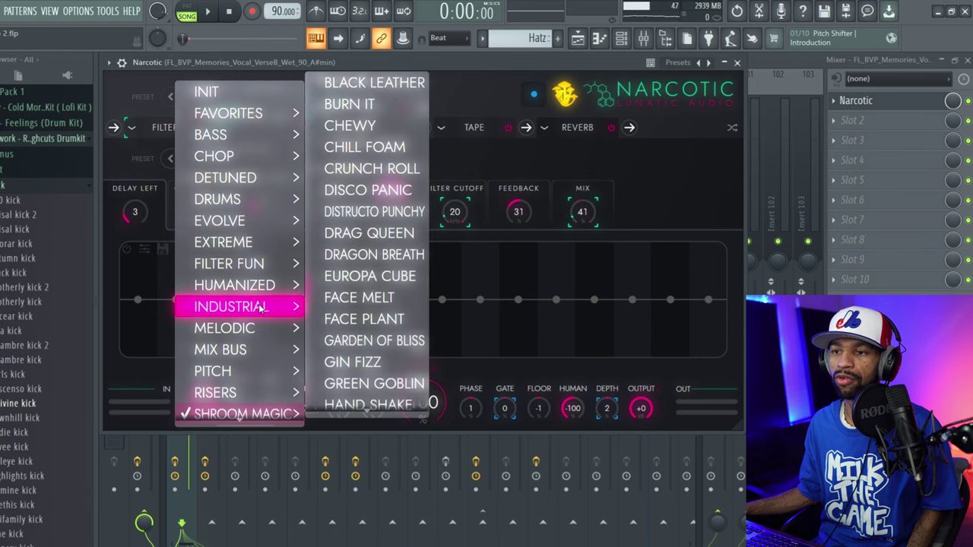
pyautogui.moveTo(263, 334)
pyautogui.scroll(-3, 258, 304)
pyautogui.moveTo(265, 404)
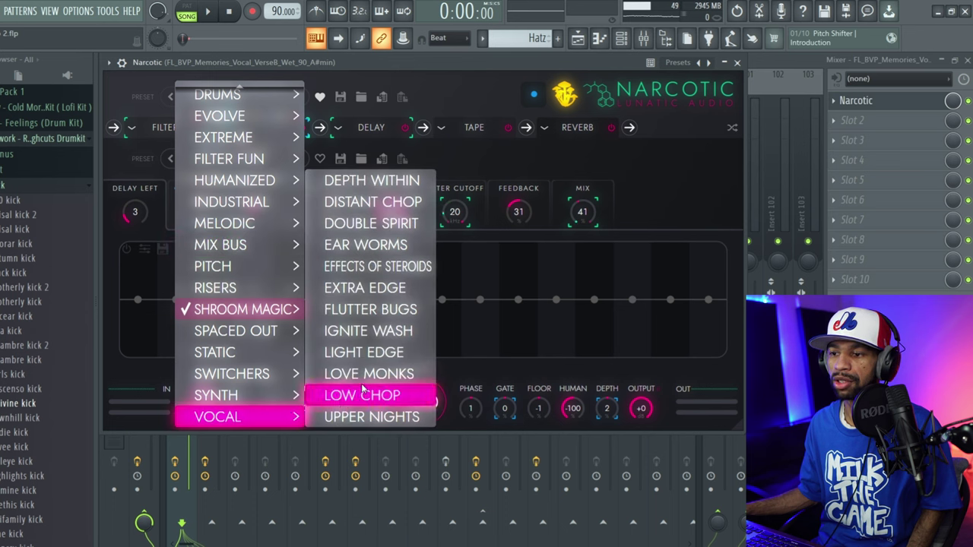
pyautogui.click(385, 418)
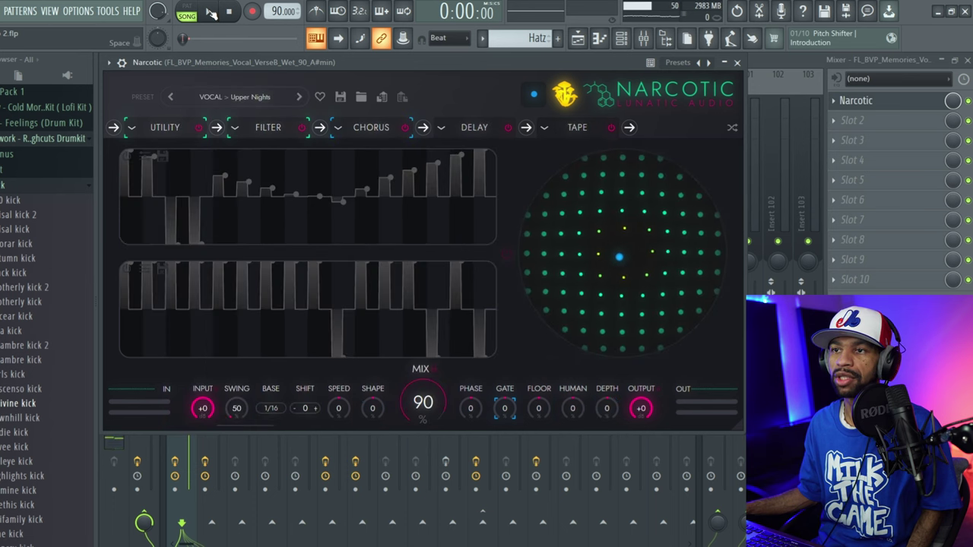
# Step: Audition the vocal through the preset, and raise Narcotic's Mix from 0 to 100% during a second playback
pyautogui.click(210, 12)
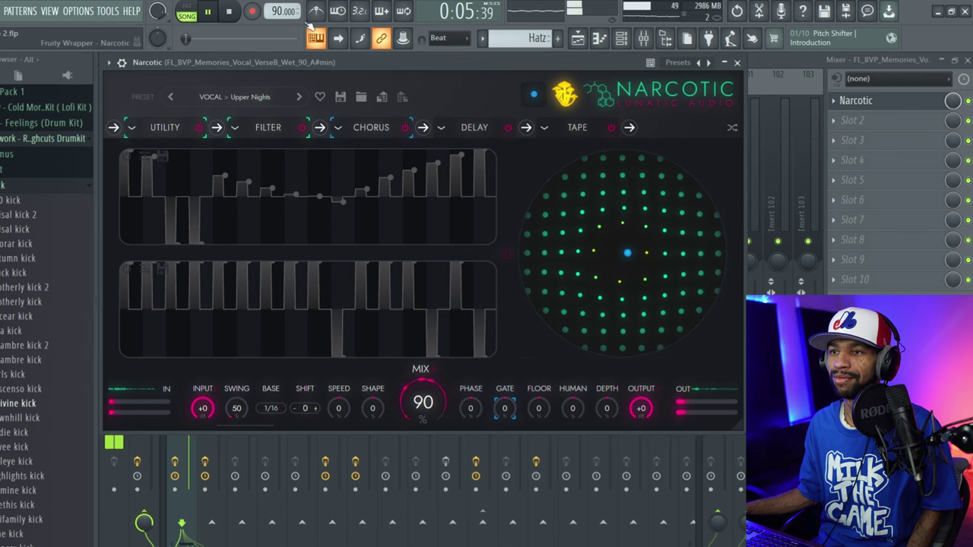
pyautogui.click(229, 12)
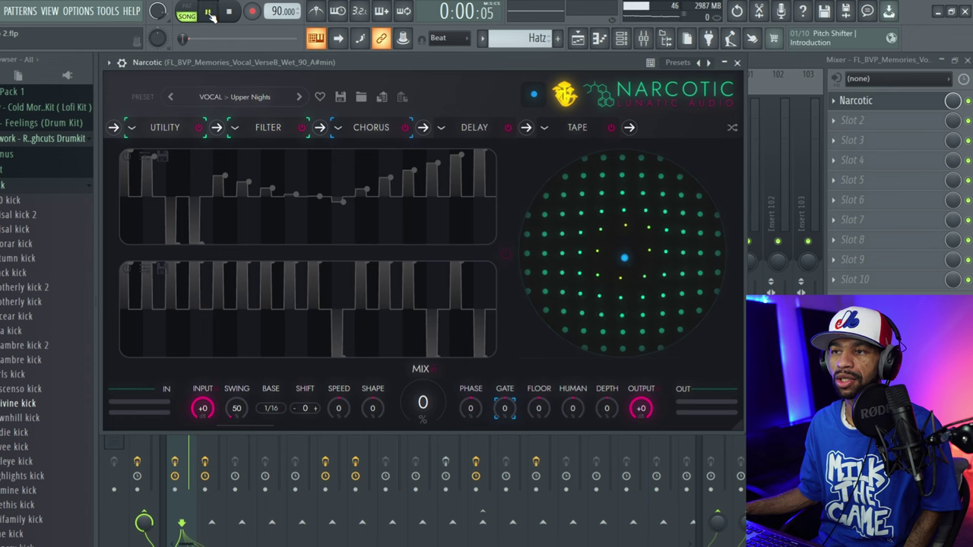
pyautogui.click(209, 13)
pyautogui.moveTo(409, 400); pyautogui.dragTo(438, 318)
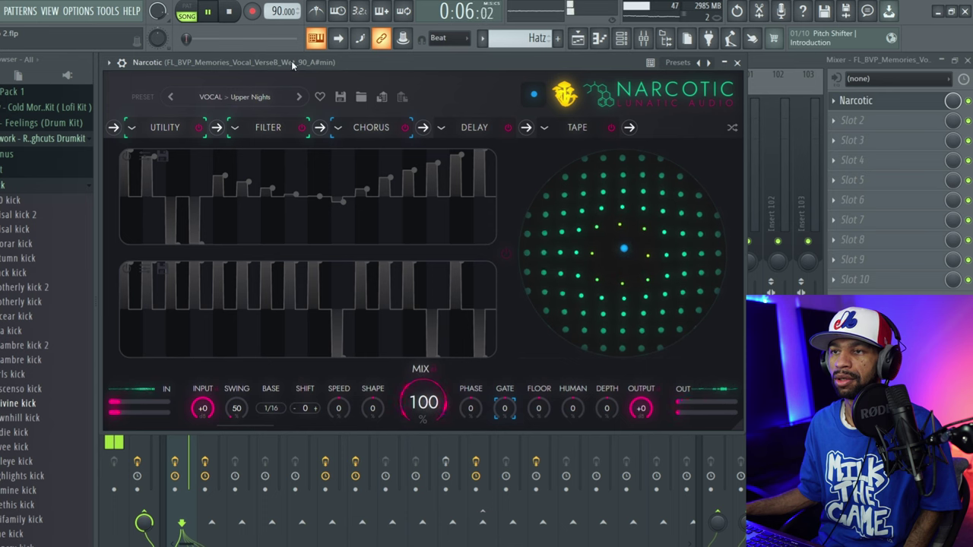
pyautogui.click(231, 14)
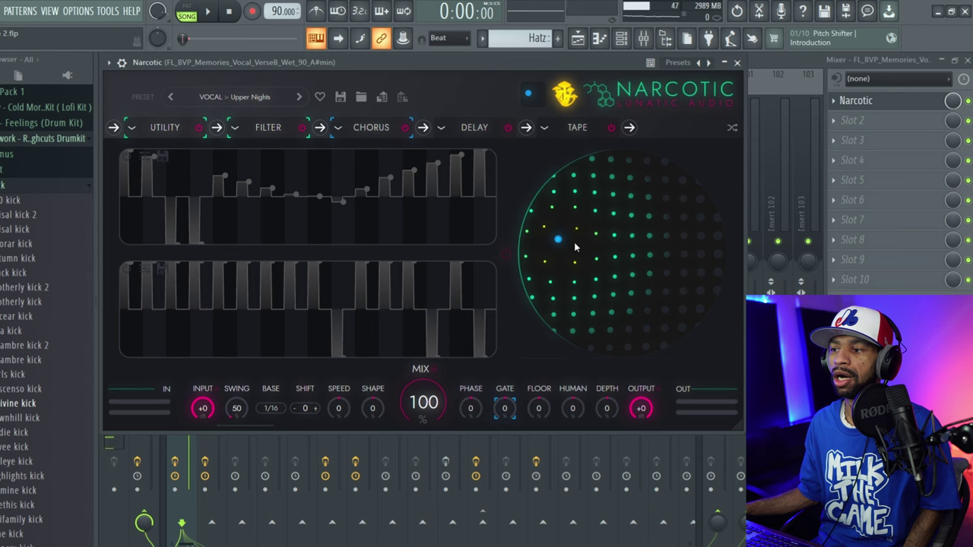
# Step: Switch on both of the XY pad's modulation sequencers and audition the vocal with them running
pyautogui.click(129, 159)
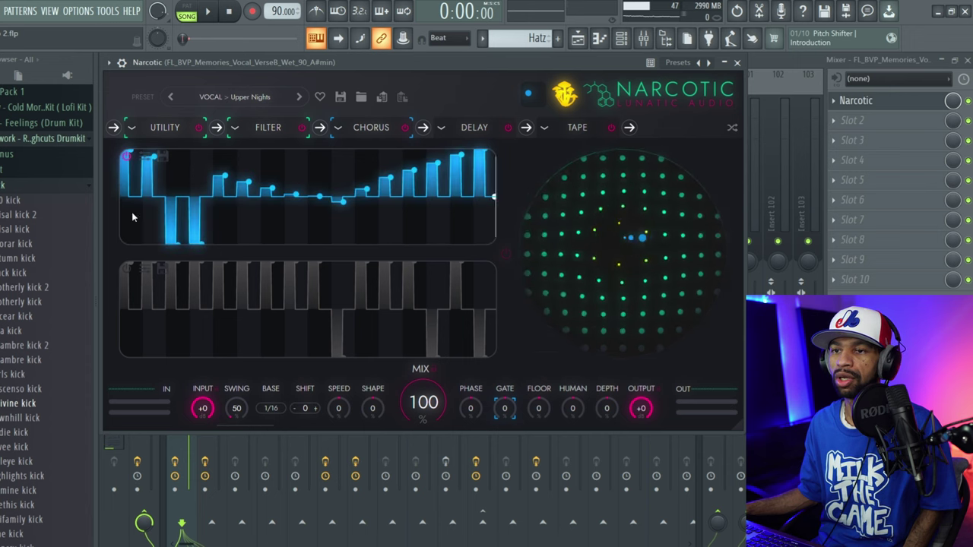
pyautogui.click(128, 270)
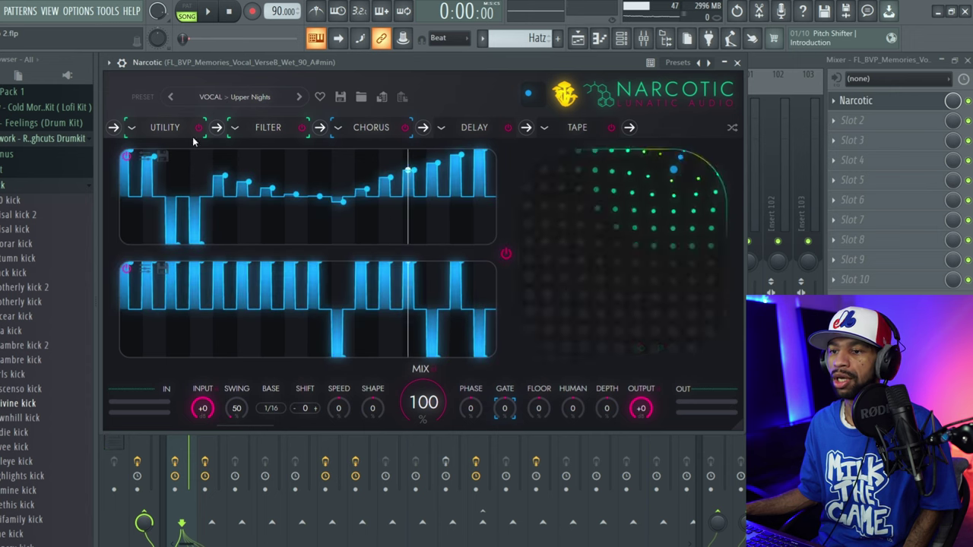
pyautogui.click(208, 12)
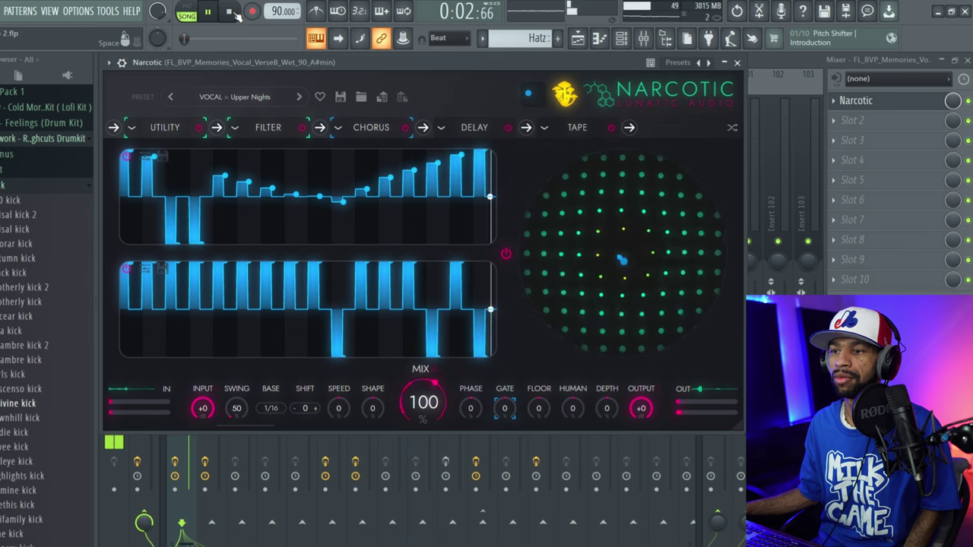
pyautogui.click(230, 12)
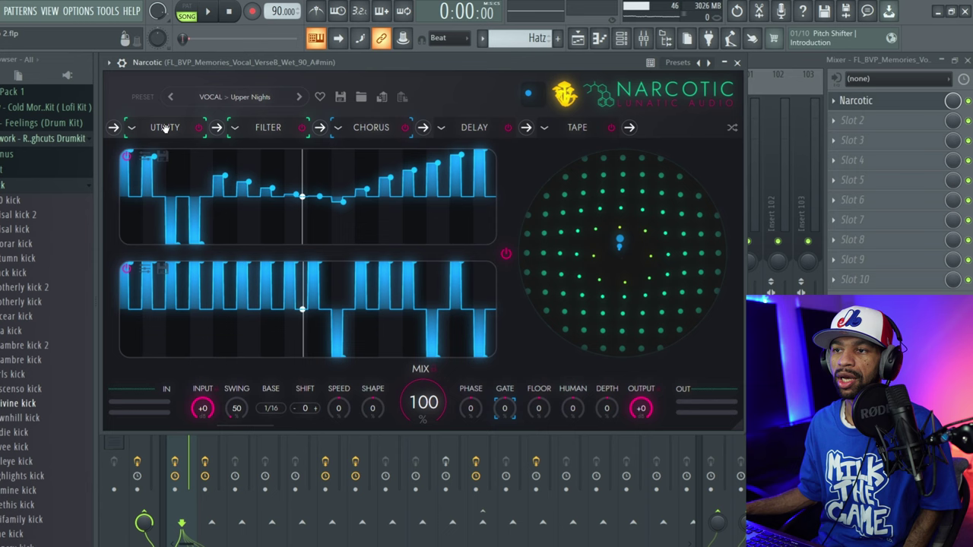
# Step: Shuffle the order of Narcotic's effect modules, and shuffle it again while auditioning the vocal
pyautogui.click(731, 131)
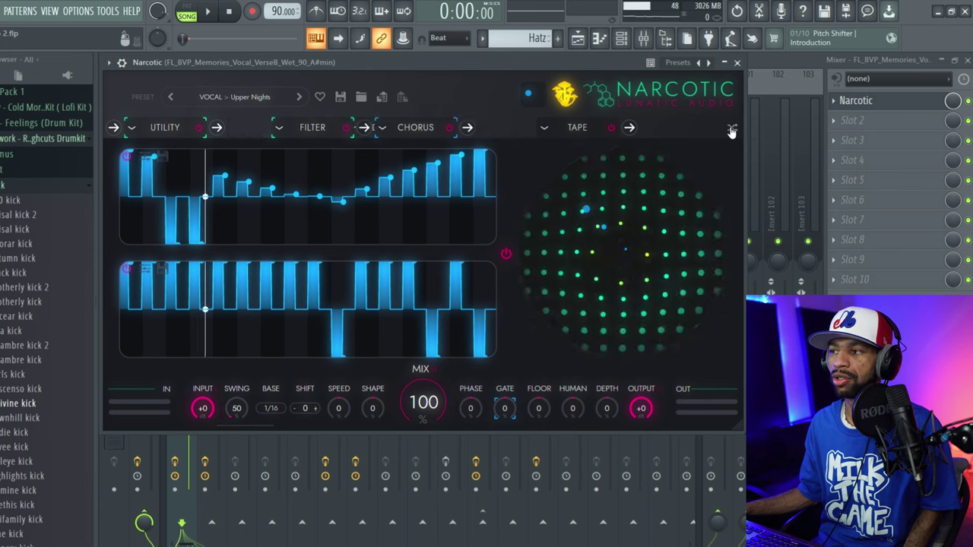
pyautogui.click(208, 11)
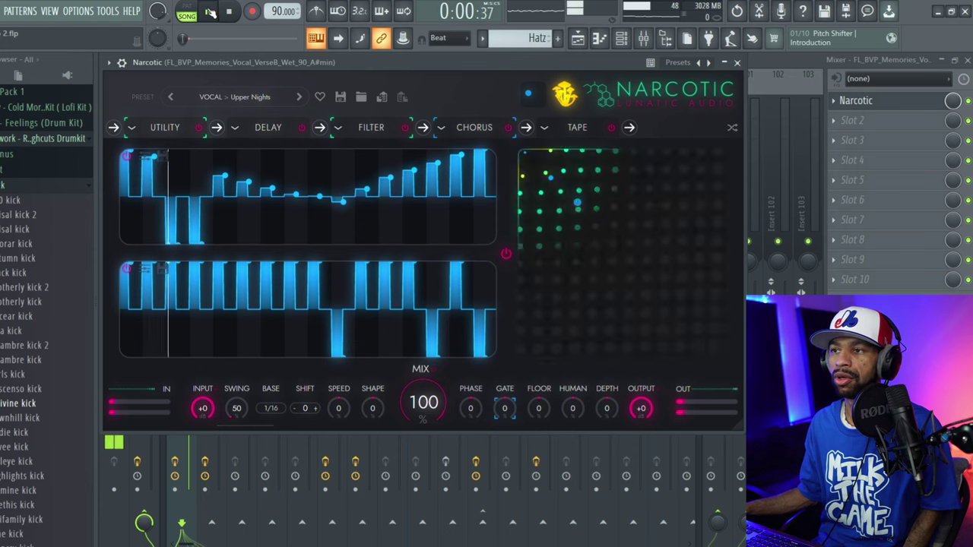
pyautogui.click(734, 131)
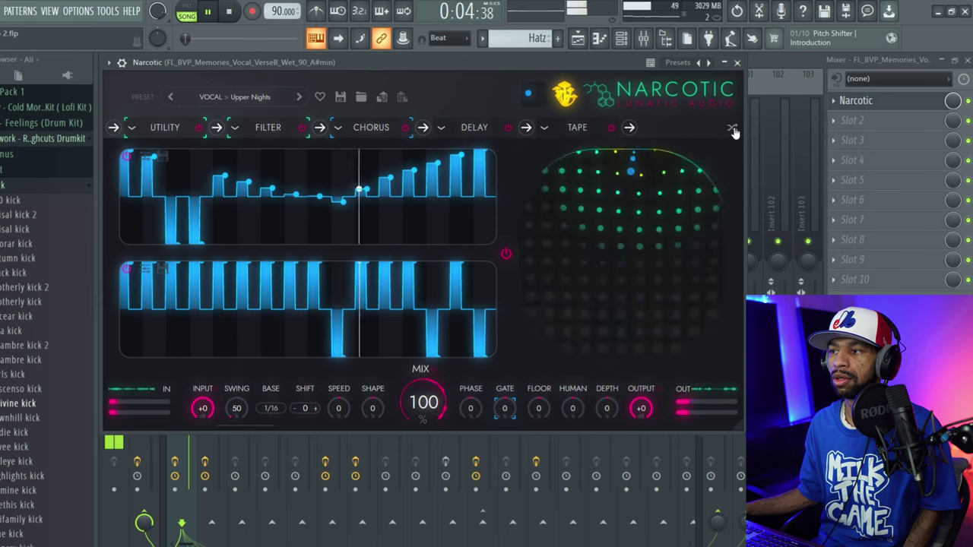
pyautogui.click(229, 12)
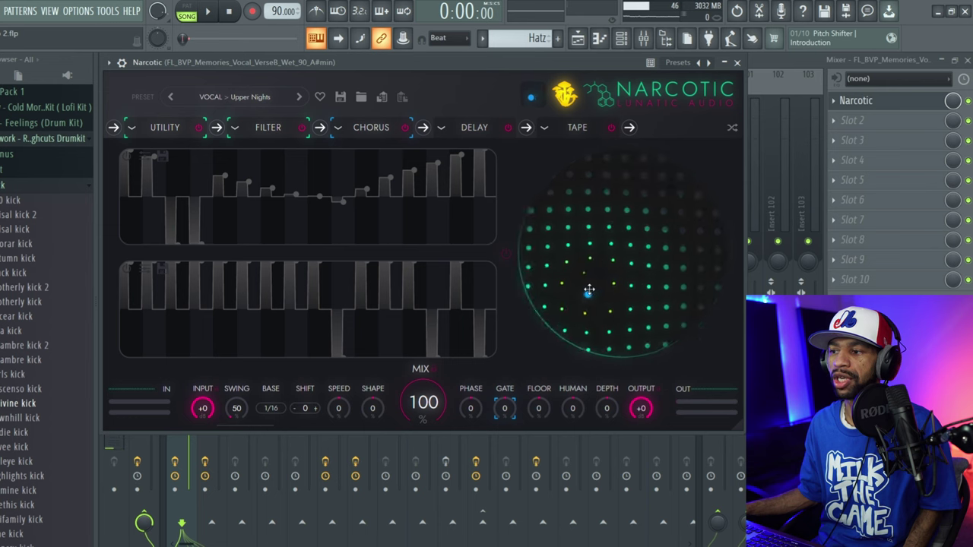
# Step: With the pad sequencers off, play the vocal while moving the XY pad's point by hand to several positions around the circle
pyautogui.press('space')
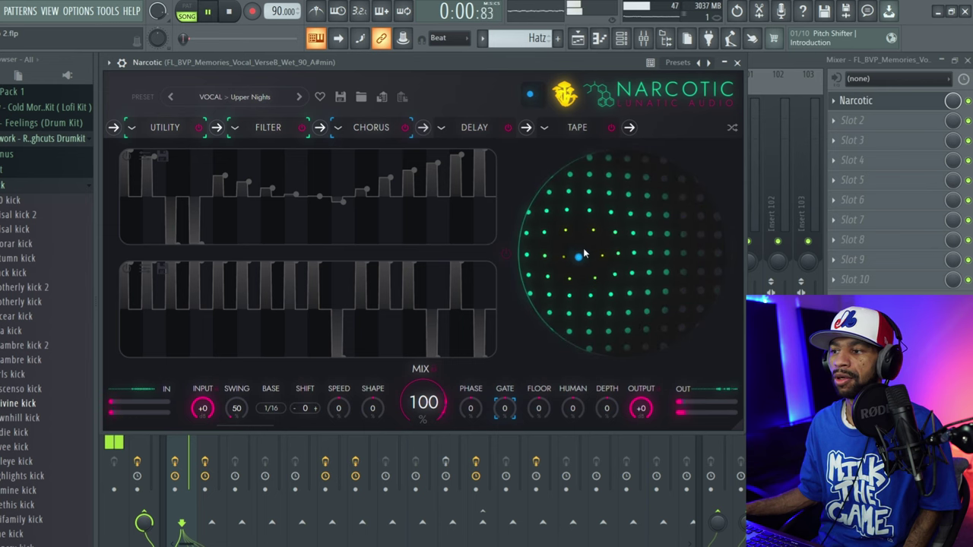
pyautogui.moveTo(585, 261); pyautogui.dragTo(589, 174)
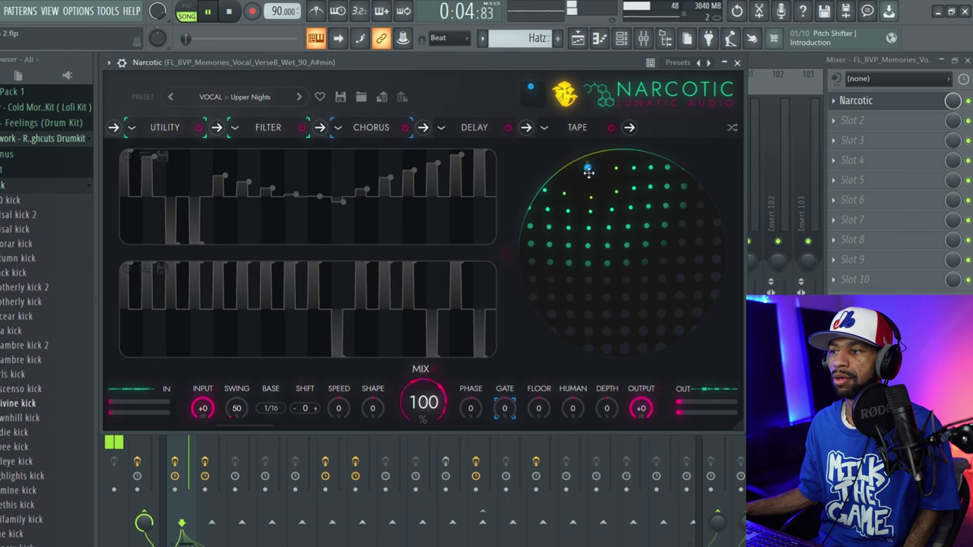
pyautogui.moveTo(585, 177); pyautogui.dragTo(691, 230)
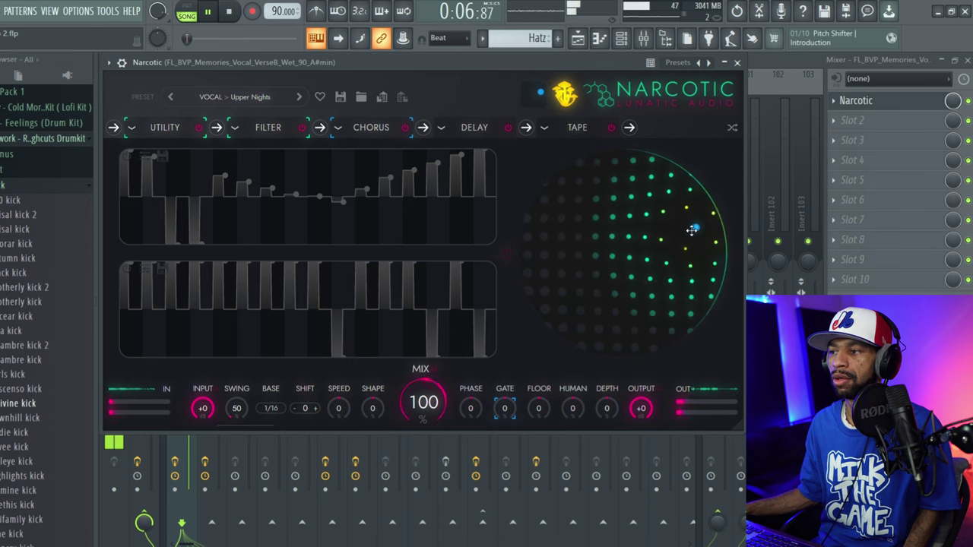
pyautogui.moveTo(689, 245); pyautogui.dragTo(670, 324)
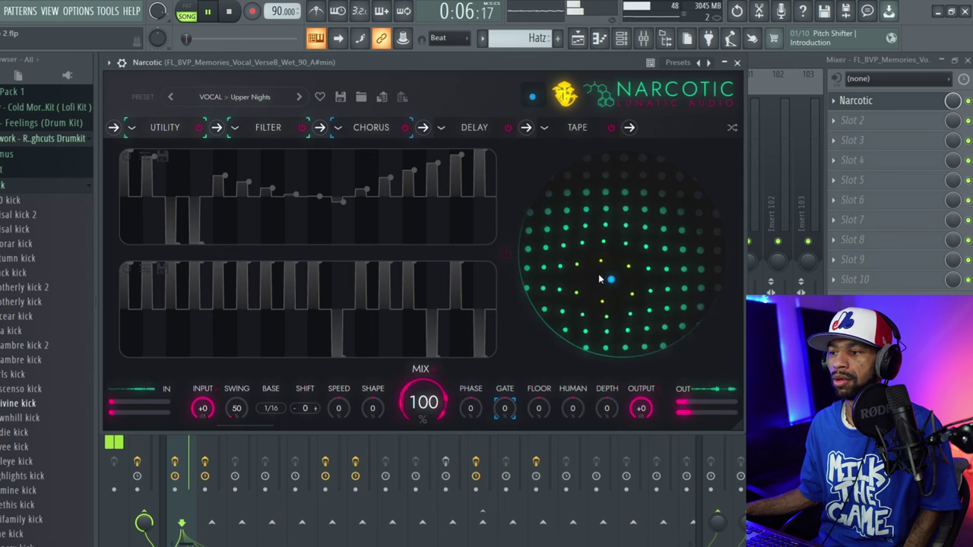
pyautogui.click(228, 12)
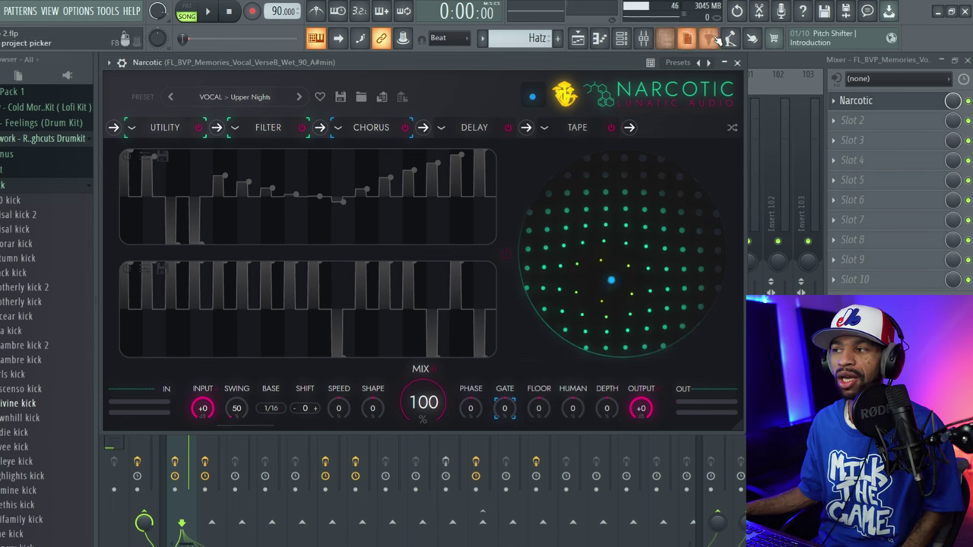
# Step: Close the vocal's Narcotic window and solo mixer Insert 2
pyautogui.click(736, 63)
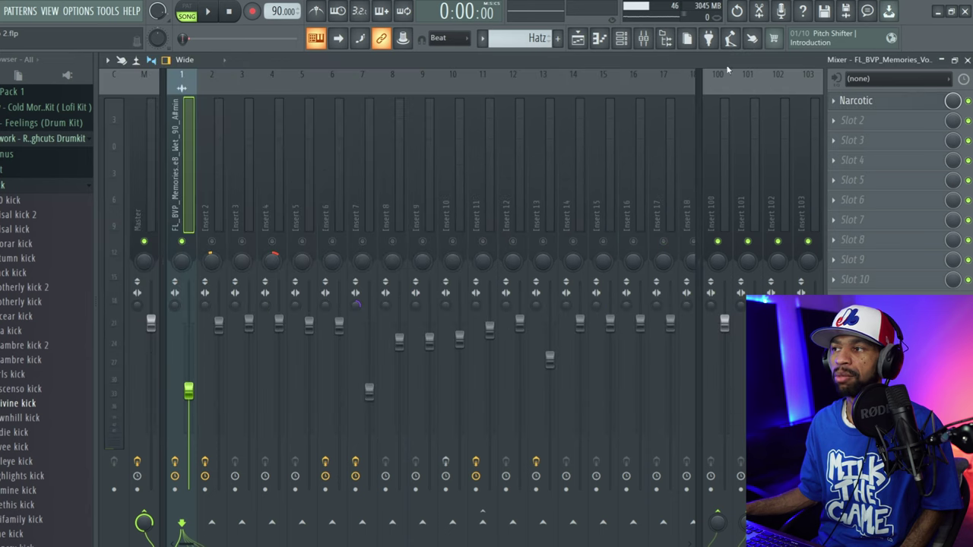
pyautogui.click(204, 222)
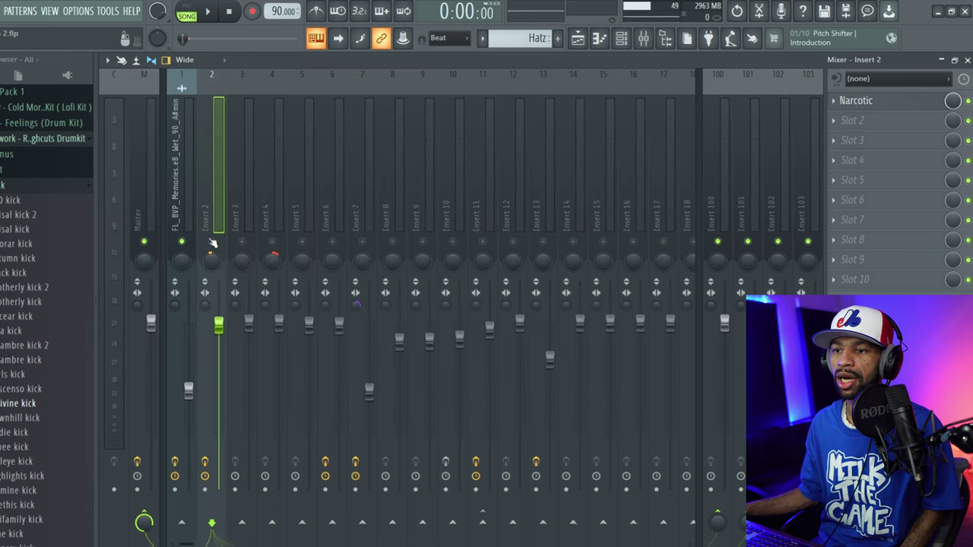
pyautogui.rightClick(213, 242)
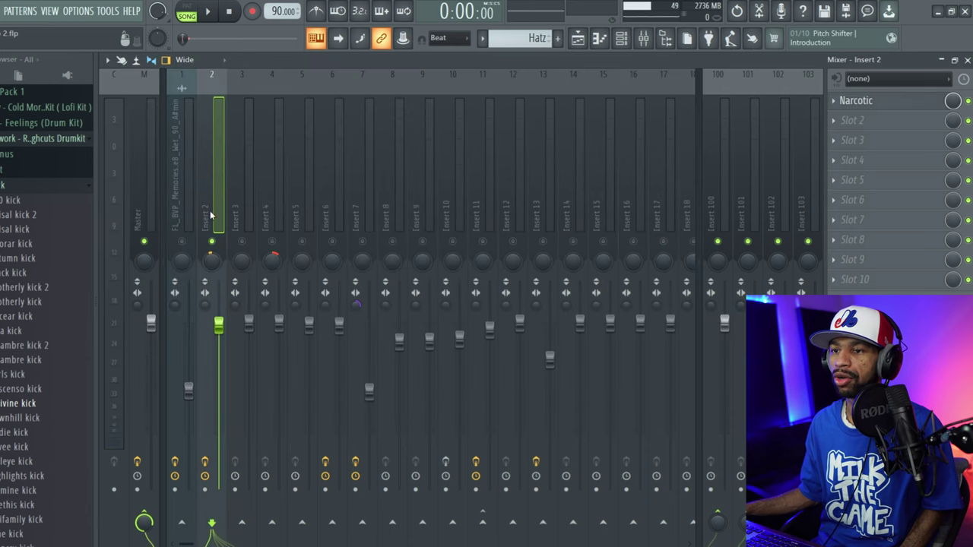
# Step: Set the playlist time selection to bars 5 through 8
pyautogui.click(621, 39)
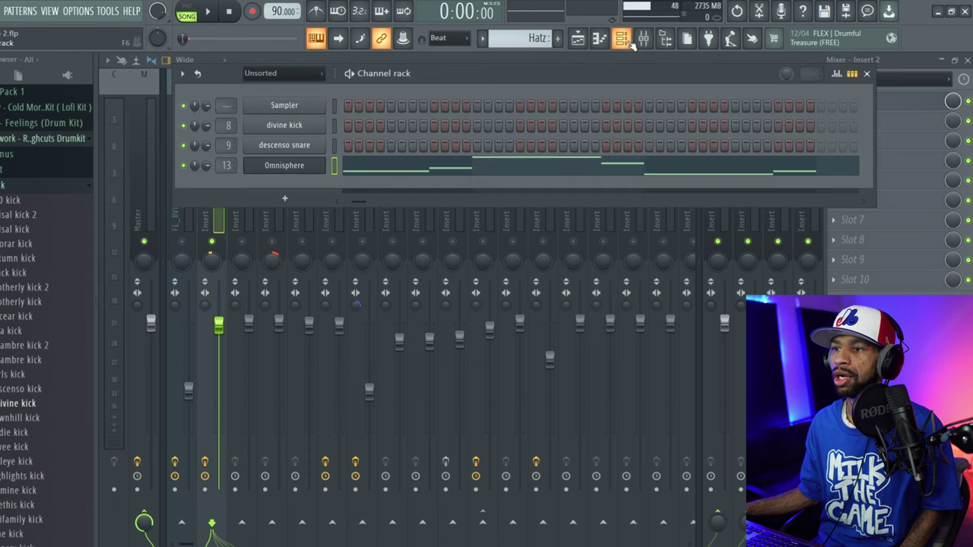
pyautogui.click(622, 40)
pyautogui.click(578, 39)
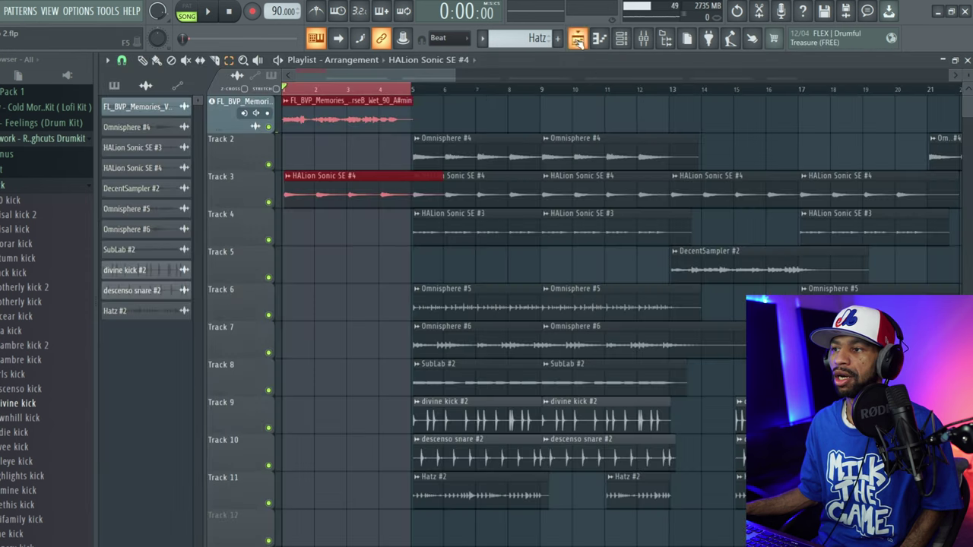
pyautogui.moveTo(414, 90); pyautogui.dragTo(537, 95)
# Step: Return to the mixer and play the soloed Insert 2 with its effects bypassed
pyautogui.click(621, 41)
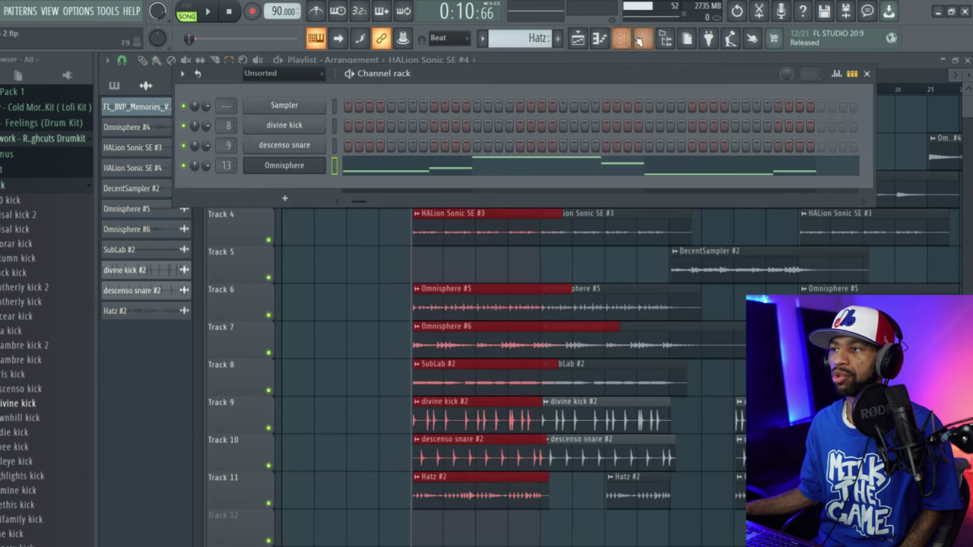
pyautogui.click(642, 40)
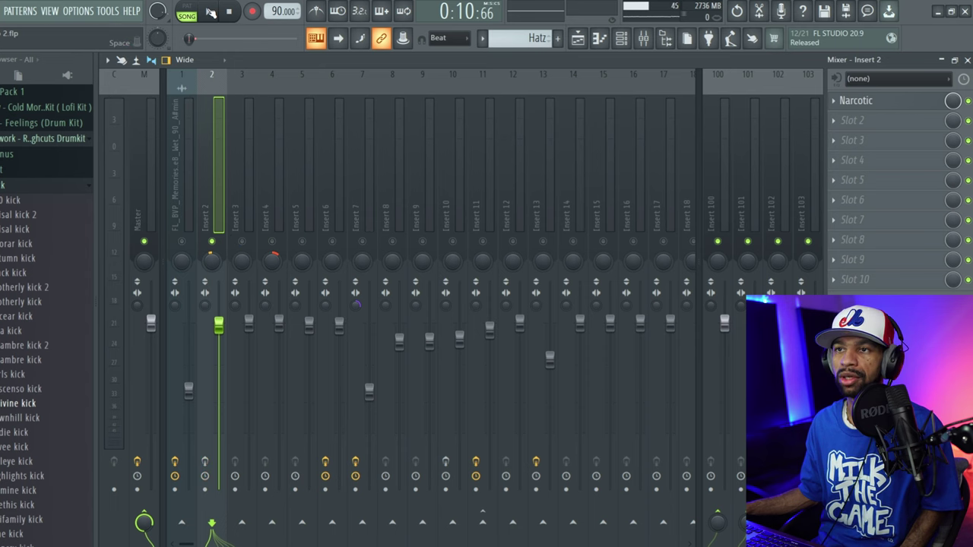
pyautogui.click(211, 13)
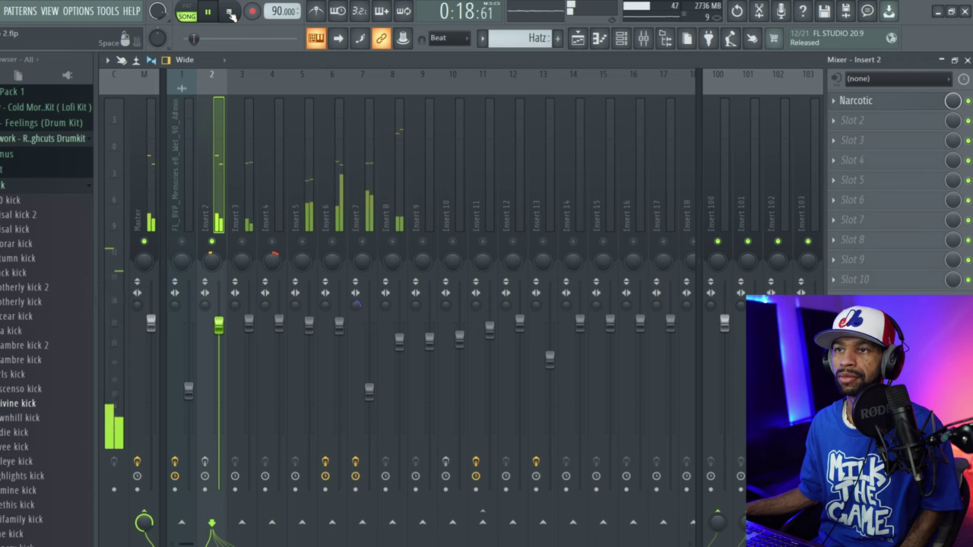
pyautogui.click(230, 14)
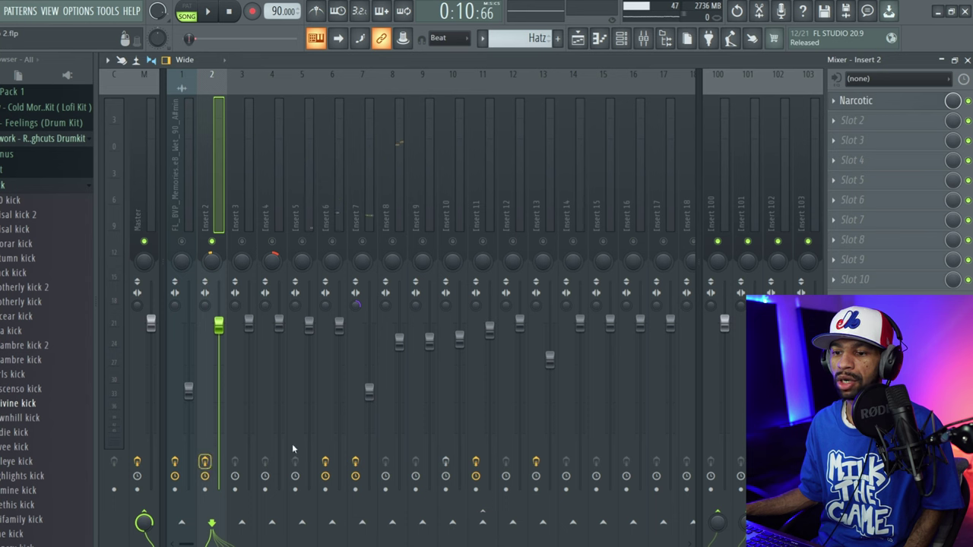
# Step: Open Narcotic on Insert 2 with its effects enabled and audition the part through the Moonlight preset
pyautogui.click(896, 97)
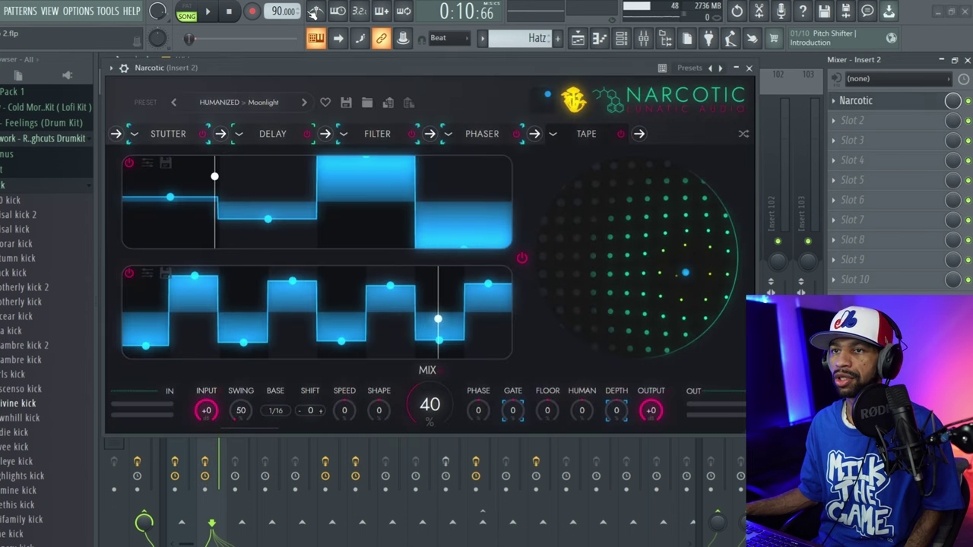
pyautogui.click(209, 15)
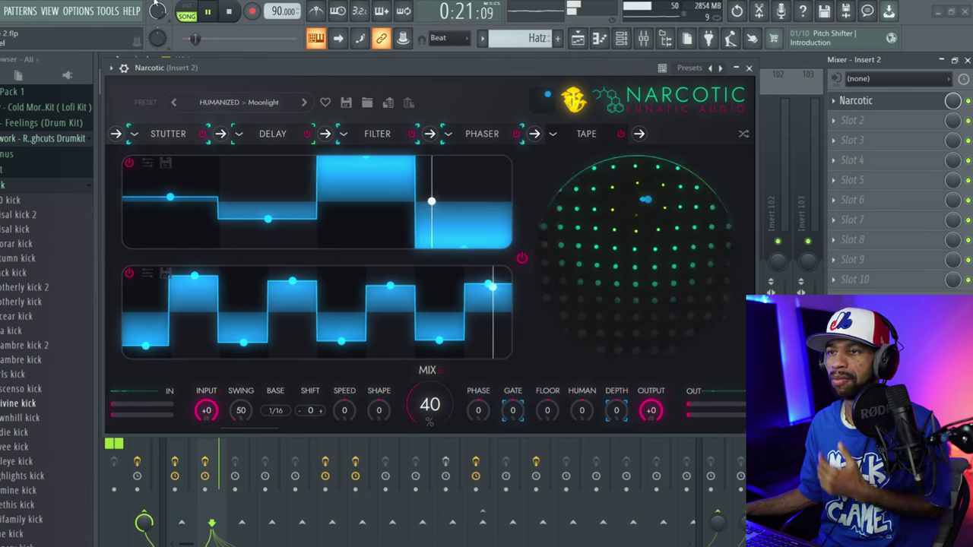
pyautogui.click(228, 11)
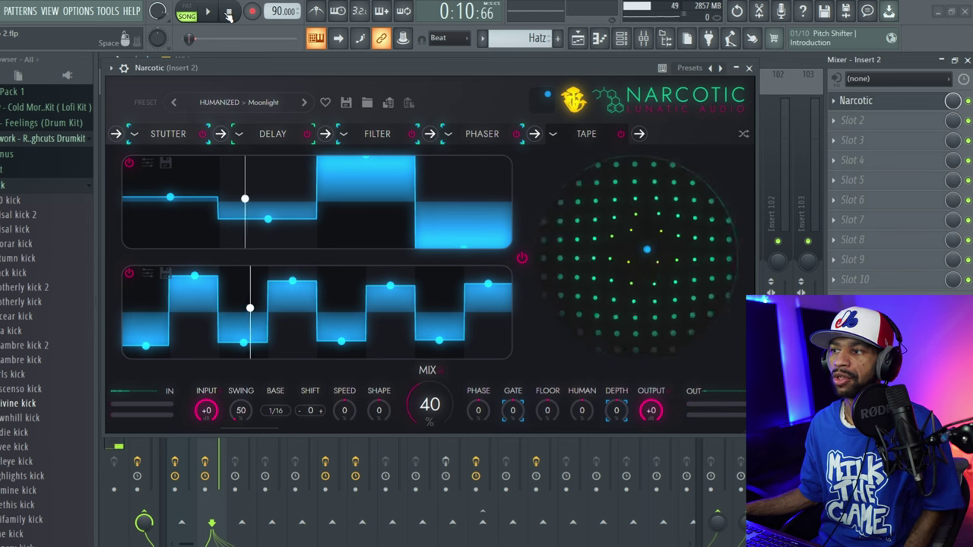
# Step: Generate a random Shroom Magic preset, audition Insert 2 through it, and generate another random preset
pyautogui.click(574, 105)
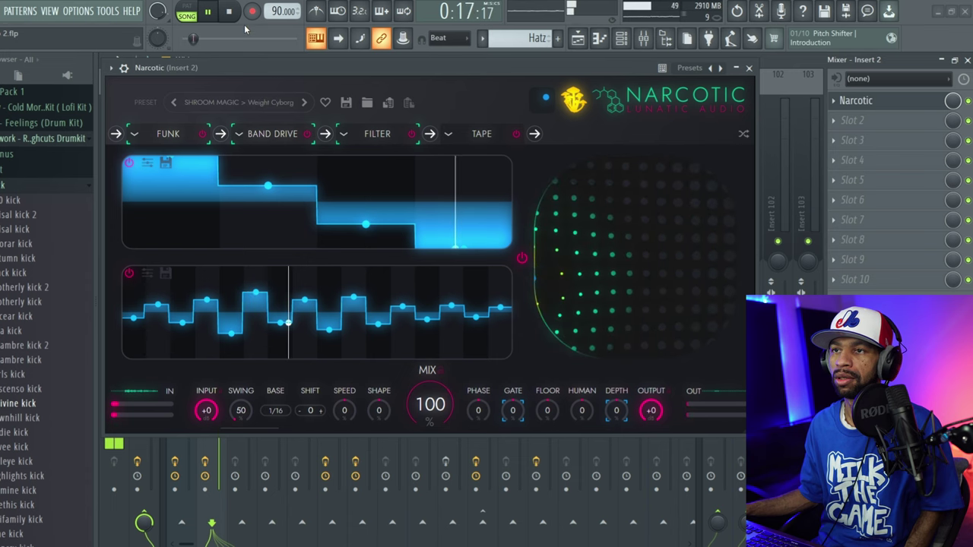
pyautogui.click(231, 13)
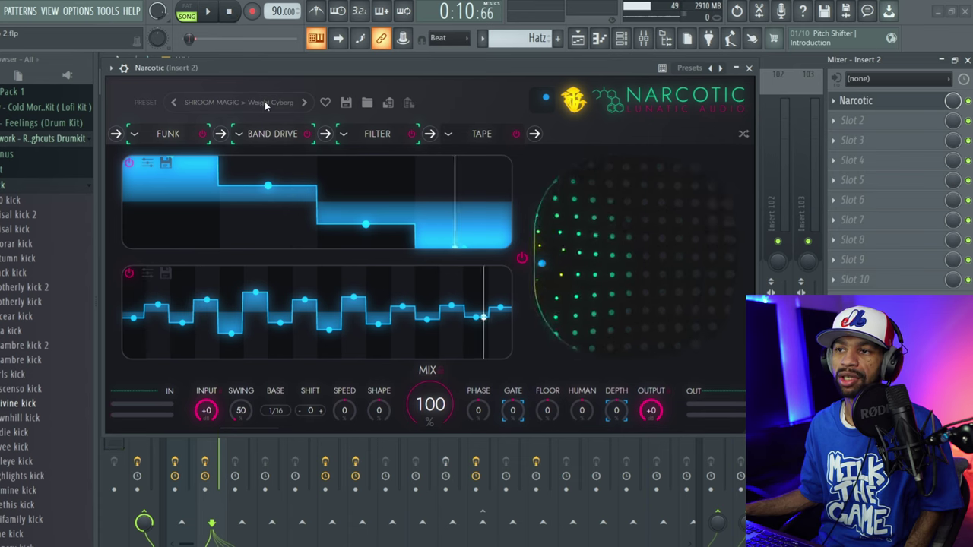
pyautogui.click(326, 104)
pyautogui.click(572, 101)
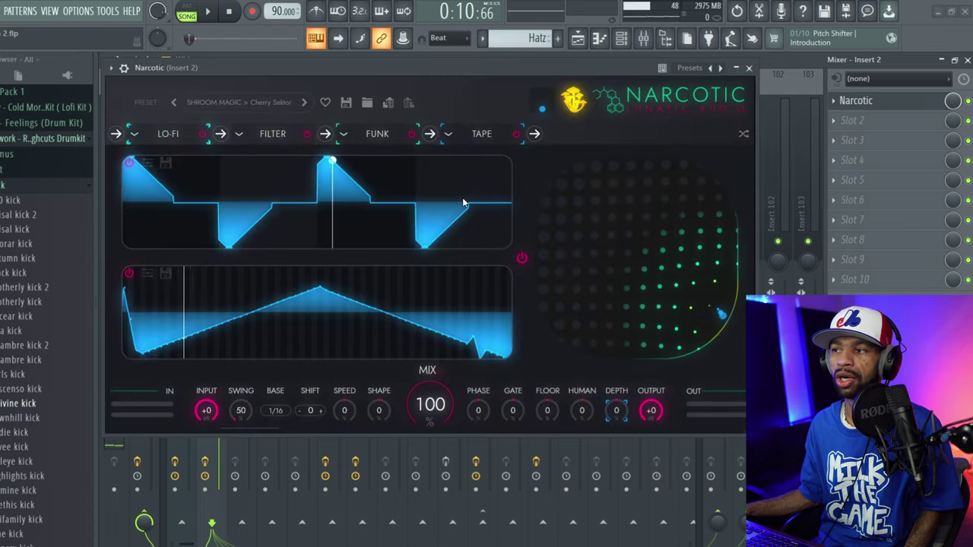
# Step: Browse the preset categories, including Chop, Drums and Shroom Magic, keep the current preset, and check the option for saving it
pyautogui.click(271, 102)
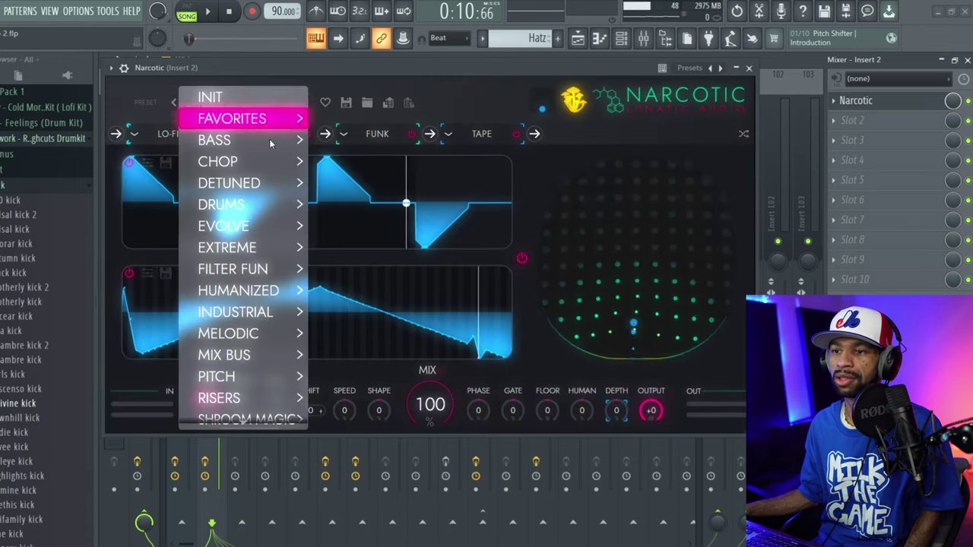
pyautogui.moveTo(258, 168)
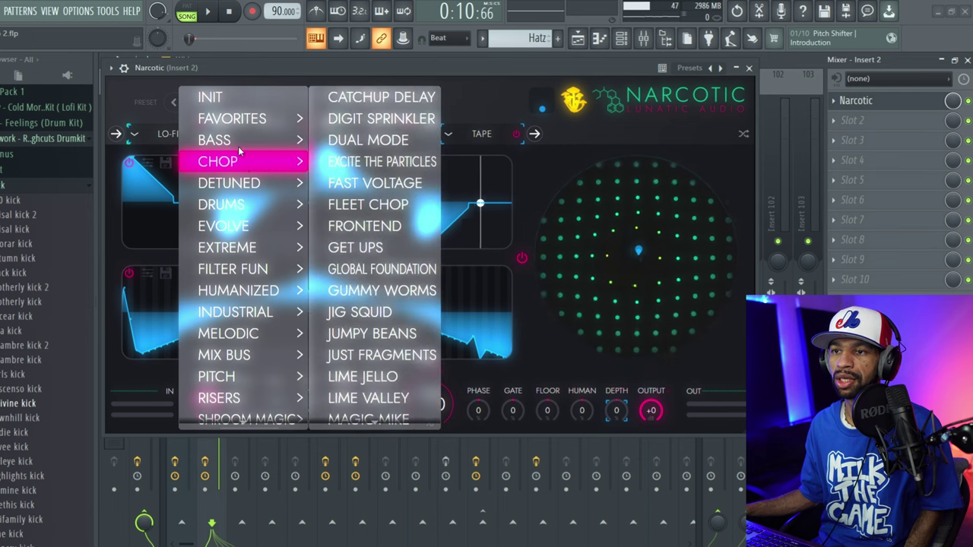
pyautogui.scroll(-1, 234, 146)
pyautogui.moveTo(233, 153)
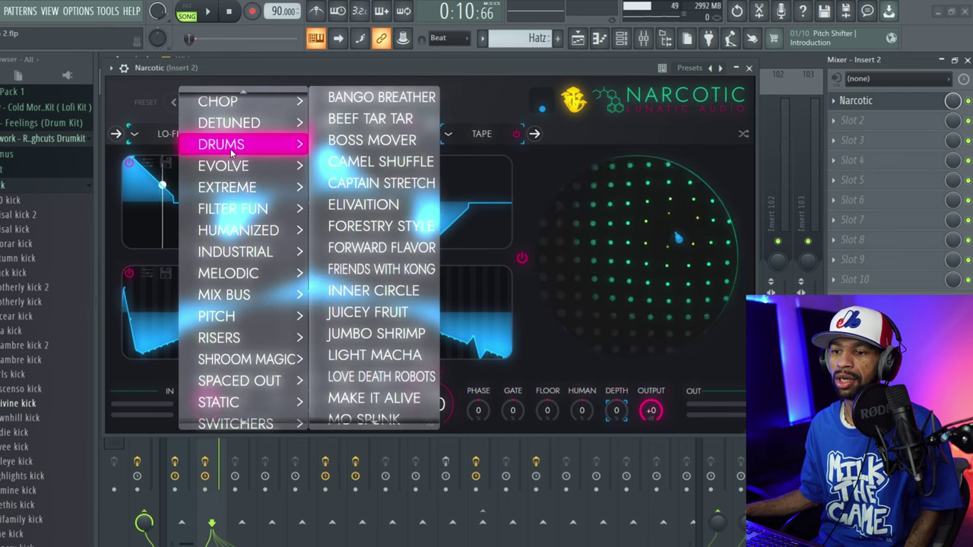
pyautogui.moveTo(275, 366)
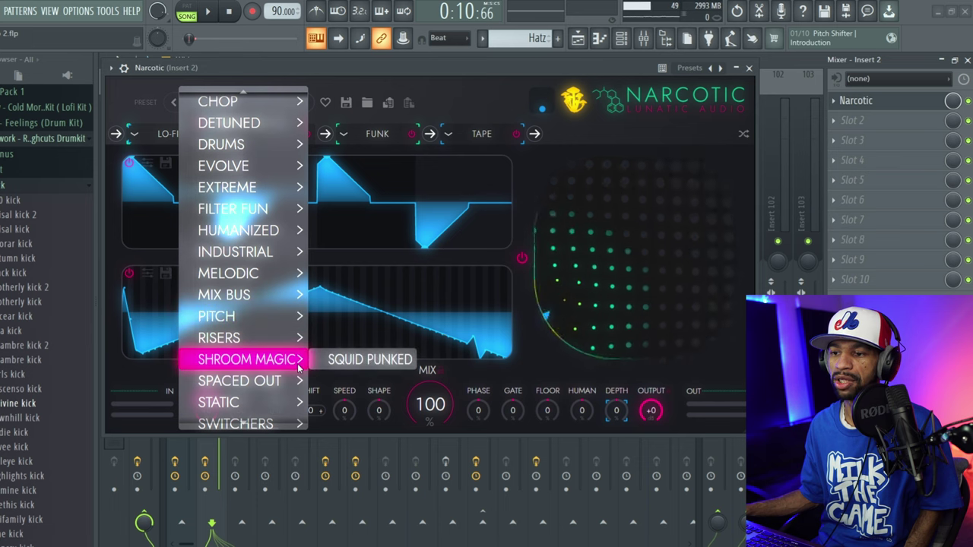
pyautogui.click(370, 82)
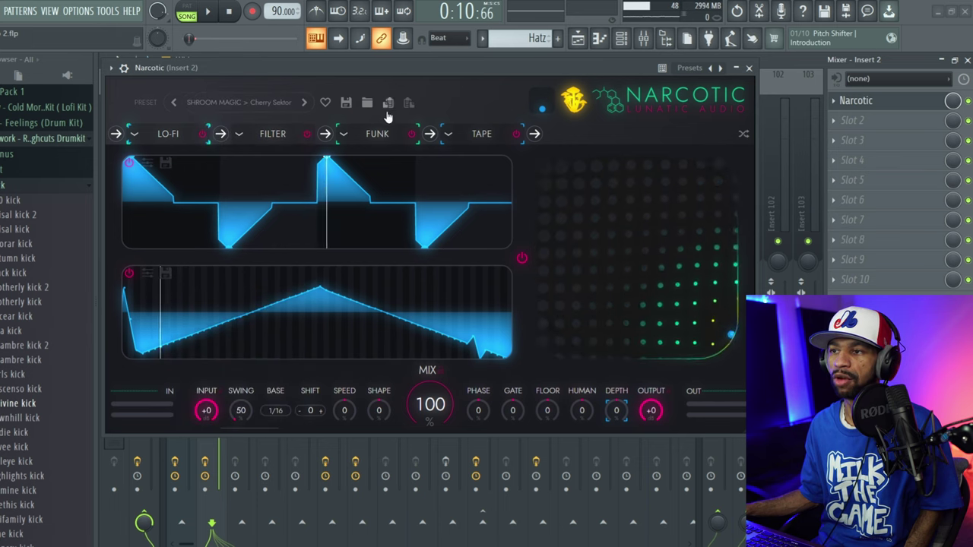
pyautogui.click(346, 104)
pyautogui.click(314, 214)
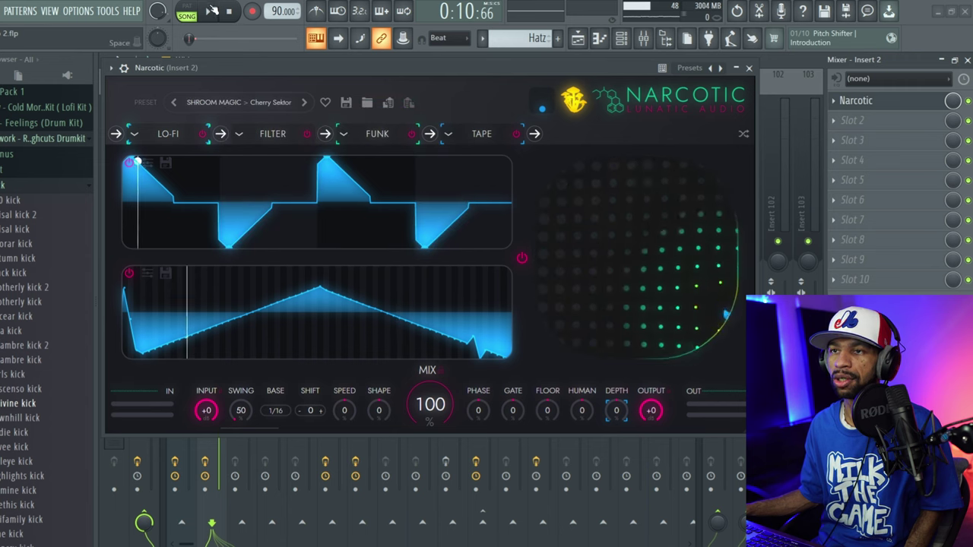
# Step: View the Lo-Fi and Filter modules, and raise the first three points of the Lo-Fi module's Sample Rate sequence
pyautogui.click(166, 134)
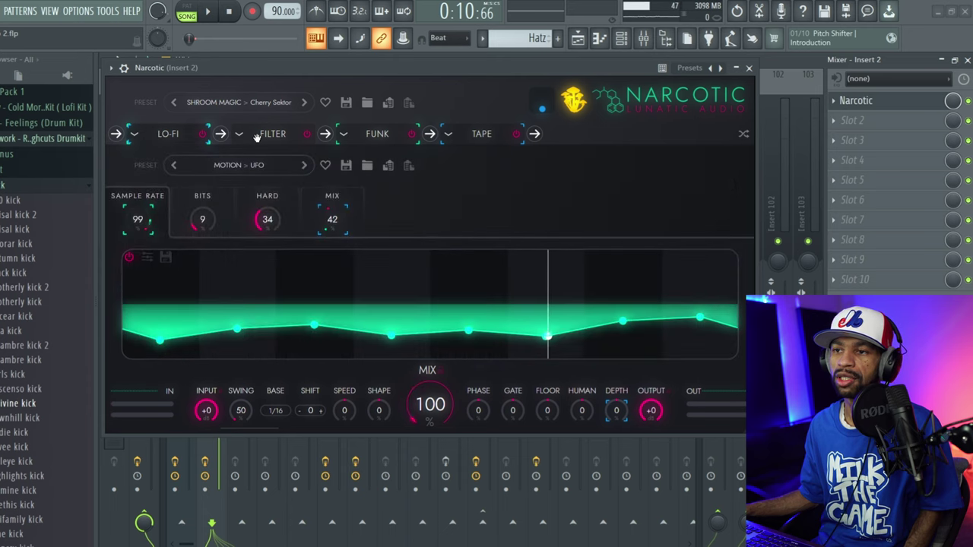
pyautogui.click(256, 136)
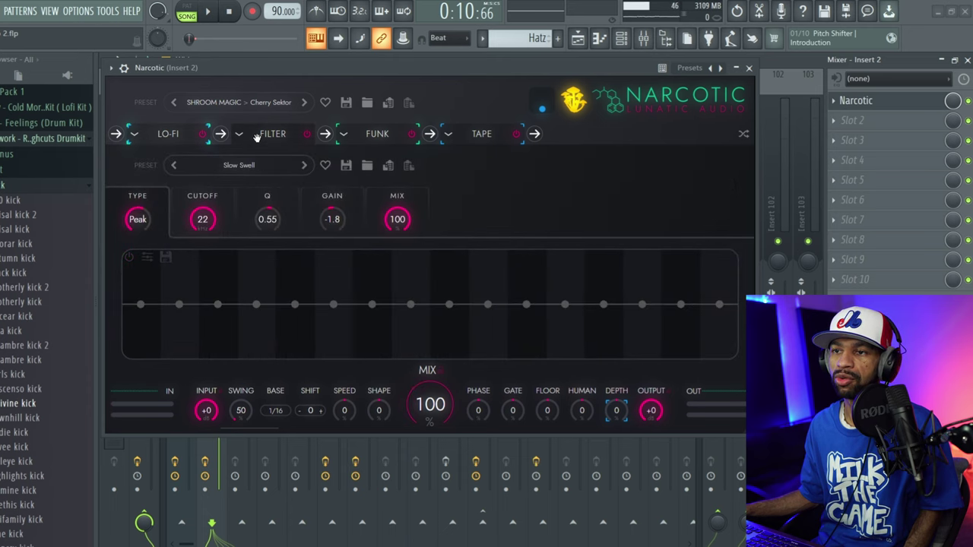
pyautogui.click(166, 135)
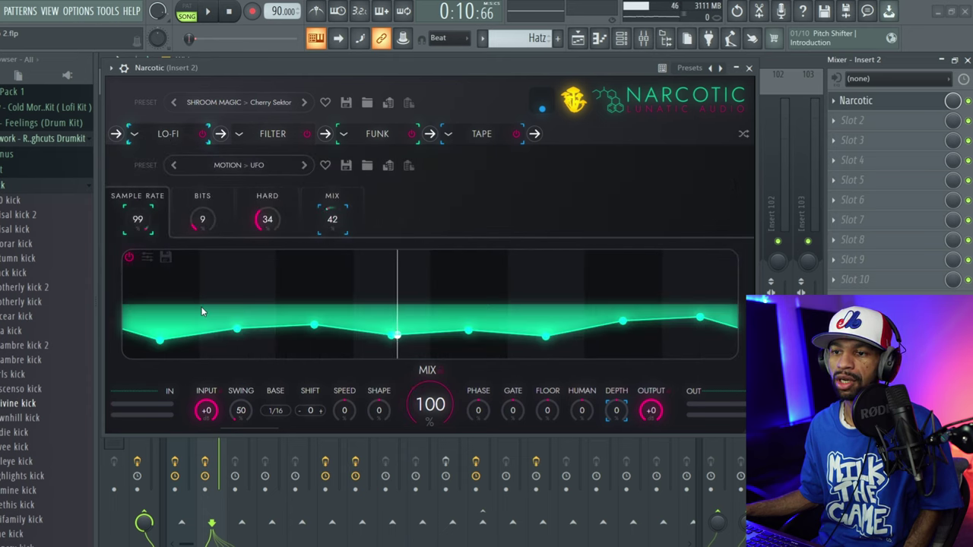
pyautogui.moveTo(160, 339); pyautogui.dragTo(159, 271)
pyautogui.moveTo(237, 310); pyautogui.dragTo(314, 296)
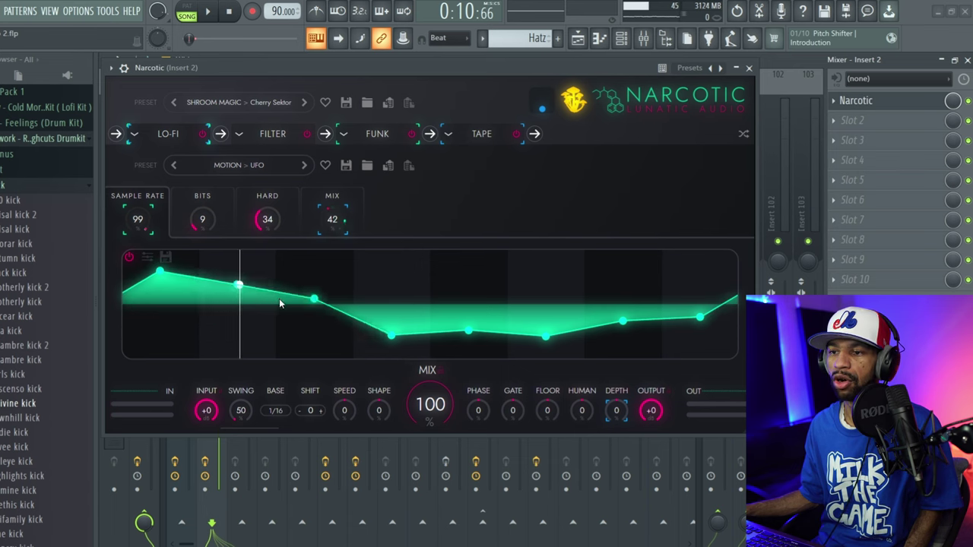
# Step: Enable the Filter module's Type sequencer, draw an irregular pattern of high and low steps, and audition Insert 2 through it
pyautogui.click(270, 137)
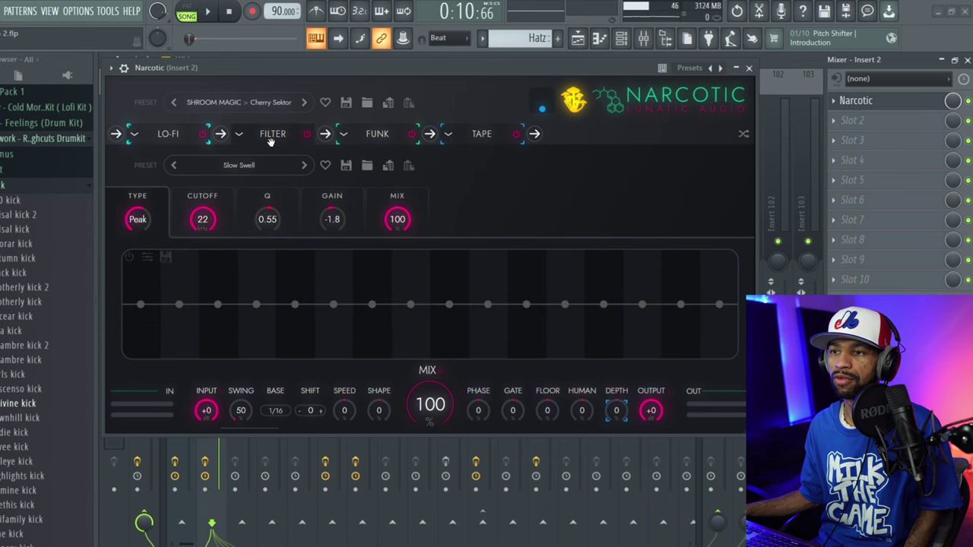
pyautogui.click(129, 259)
pyautogui.moveTo(139, 304)
pyautogui.mouseDown()
pyautogui.moveTo(148, 277)
pyautogui.moveTo(174, 334)
pyautogui.moveTo(270, 282)
pyautogui.moveTo(384, 384)
pyautogui.moveTo(453, 284)
pyautogui.moveTo(480, 355)
pyautogui.moveTo(531, 297)
pyautogui.moveTo(540, 269)
pyautogui.moveTo(598, 316)
pyautogui.moveTo(651, 298)
pyautogui.moveTo(672, 269)
pyautogui.mouseUp()
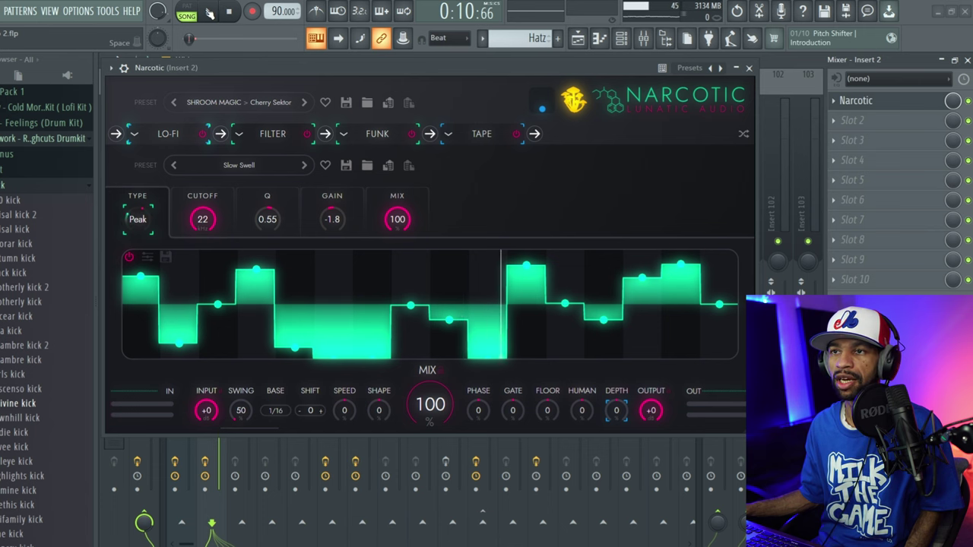
pyautogui.click(210, 13)
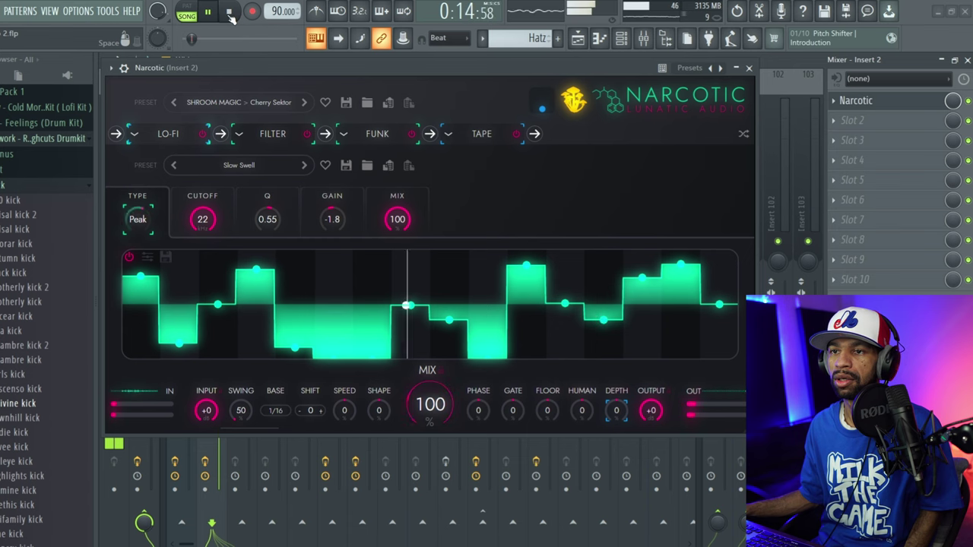
pyautogui.click(229, 13)
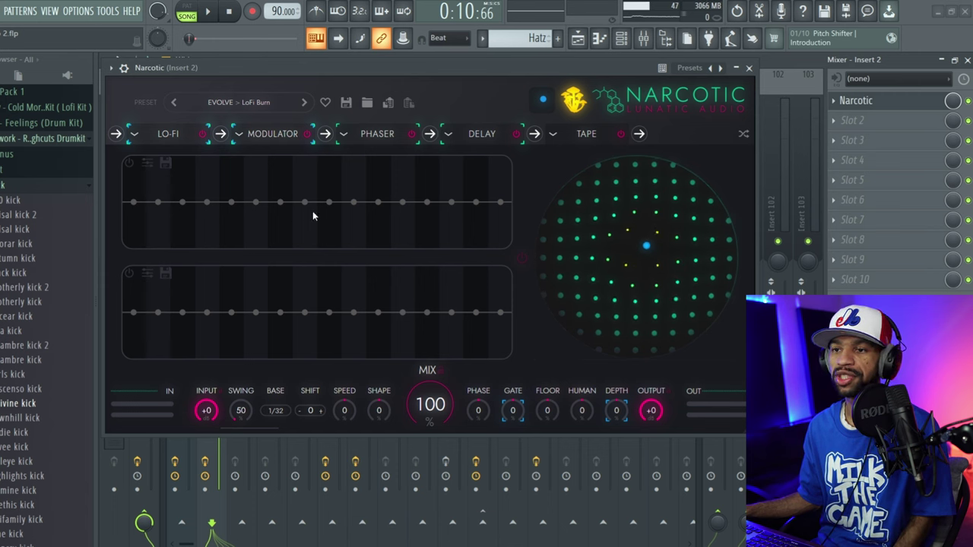
# Step: Show the XY pad's sequencer settings, draw an irregular 16-step pattern in the upper sequencer, enable it, and audition the result
pyautogui.click(147, 164)
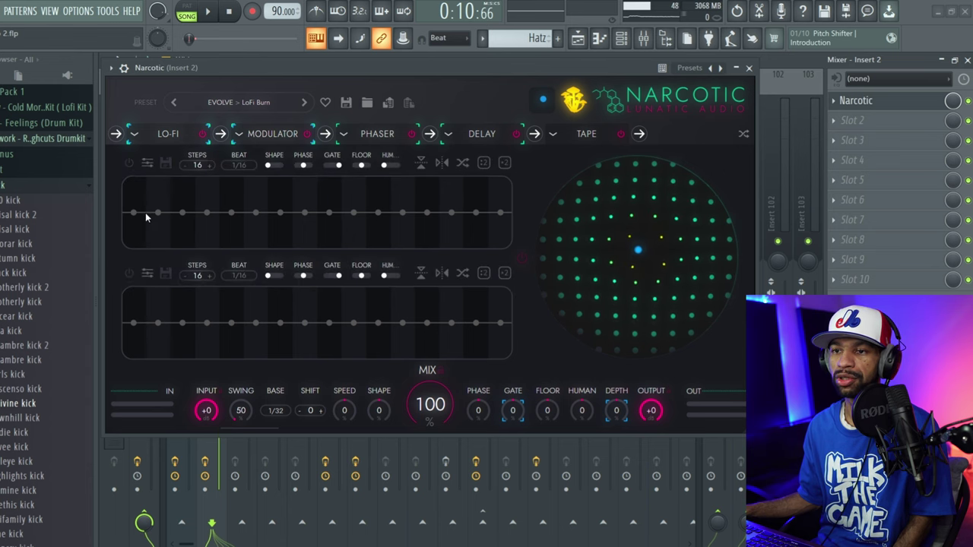
pyautogui.moveTo(222, 230)
pyautogui.mouseDown()
pyautogui.moveTo(277, 196)
pyautogui.moveTo(316, 225)
pyautogui.moveTo(356, 191)
pyautogui.moveTo(387, 223)
pyautogui.moveTo(426, 196)
pyautogui.mouseUp()
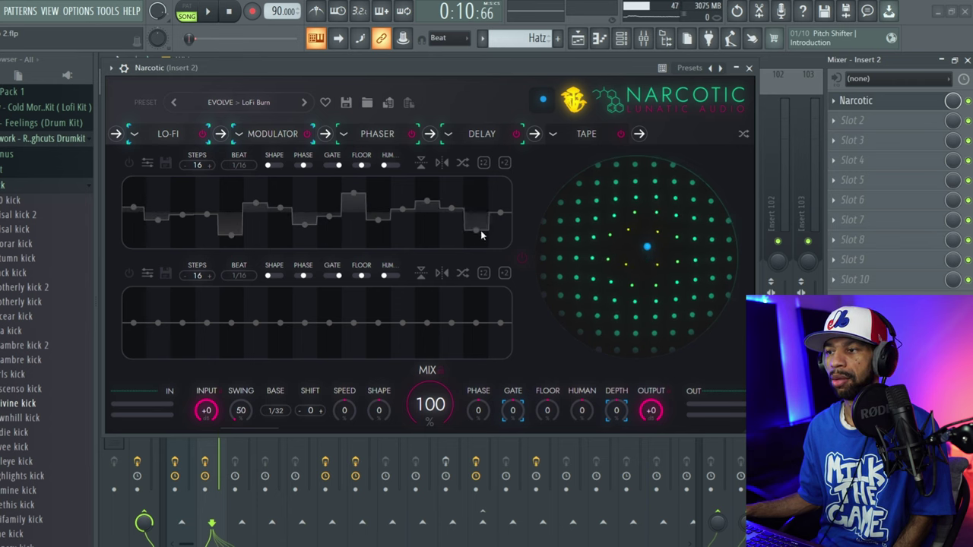
pyautogui.click(130, 164)
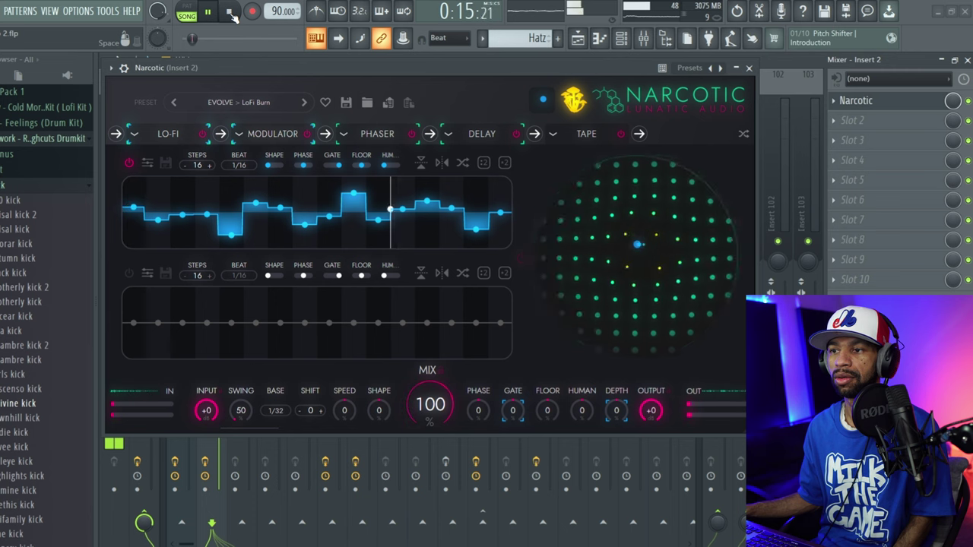
pyautogui.click(231, 12)
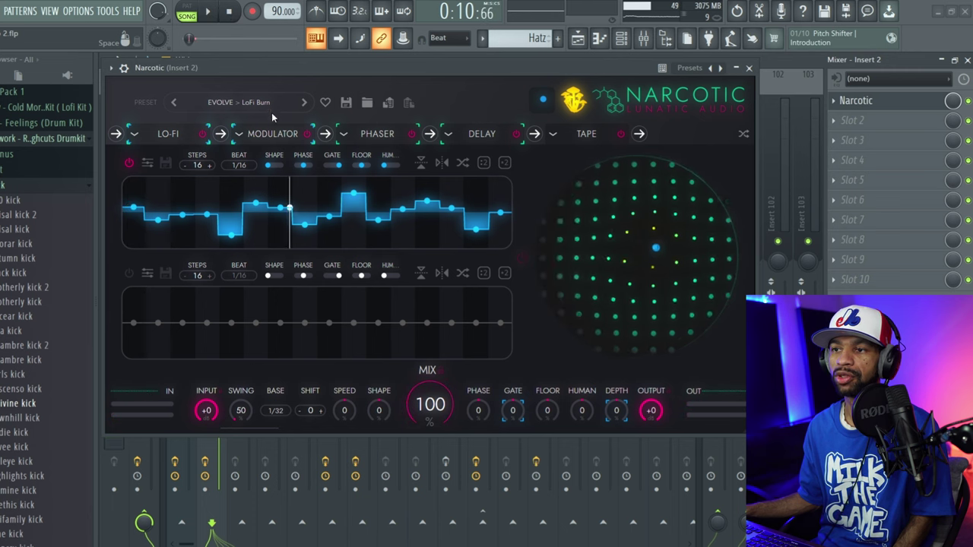
# Step: Raise the upper sequencer's Shape, Phase, Gate, Floor and Human settings to reshape its step pattern
pyautogui.click(274, 165)
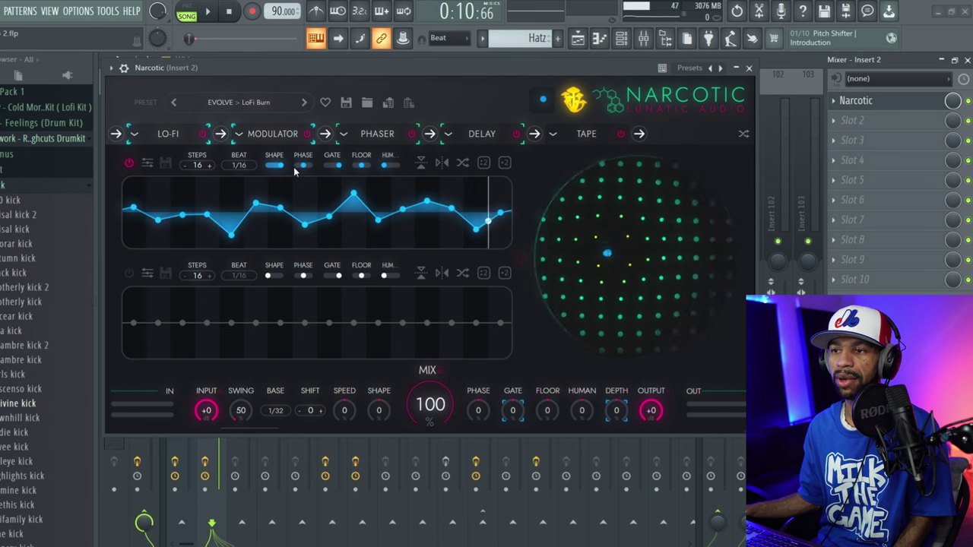
pyautogui.moveTo(303, 165); pyautogui.dragTo(331, 171)
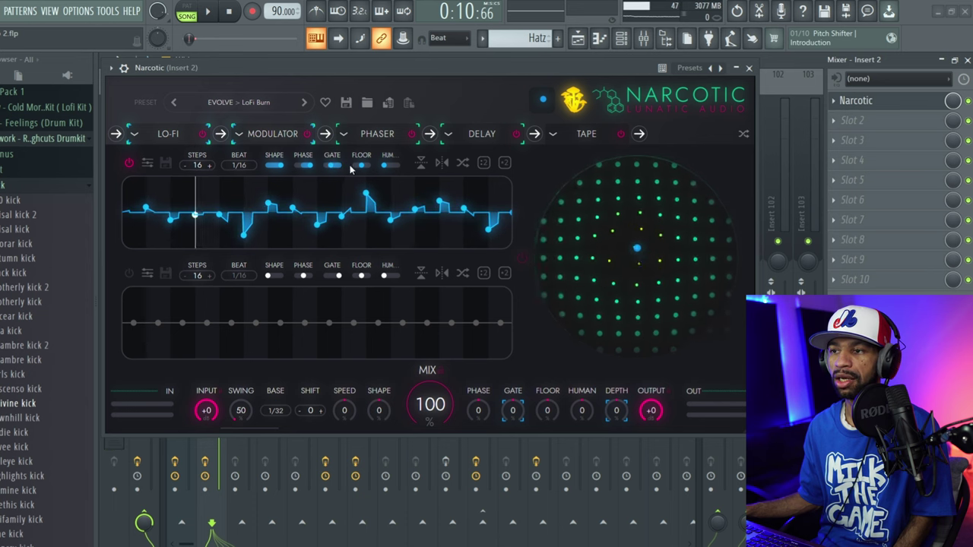
pyautogui.moveTo(364, 169); pyautogui.dragTo(407, 167)
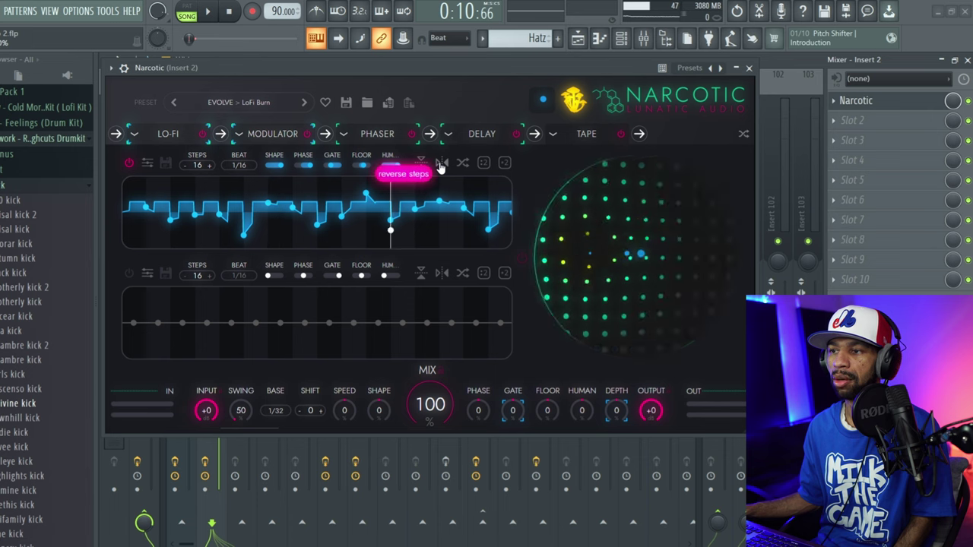
# Step: Try reversing the upper sequencer's steps, restore their order, and shuffle them while Insert 2 plays
pyautogui.click(440, 168)
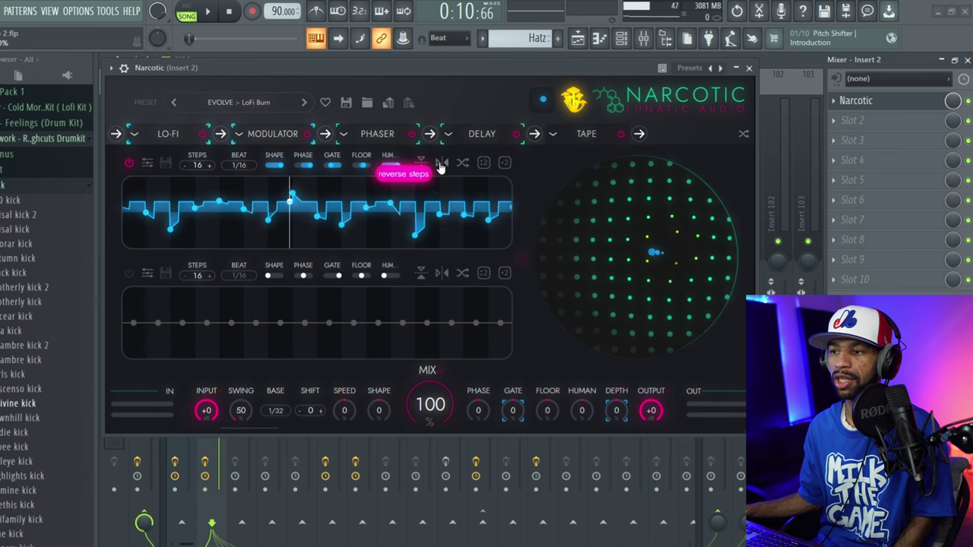
pyautogui.click(440, 167)
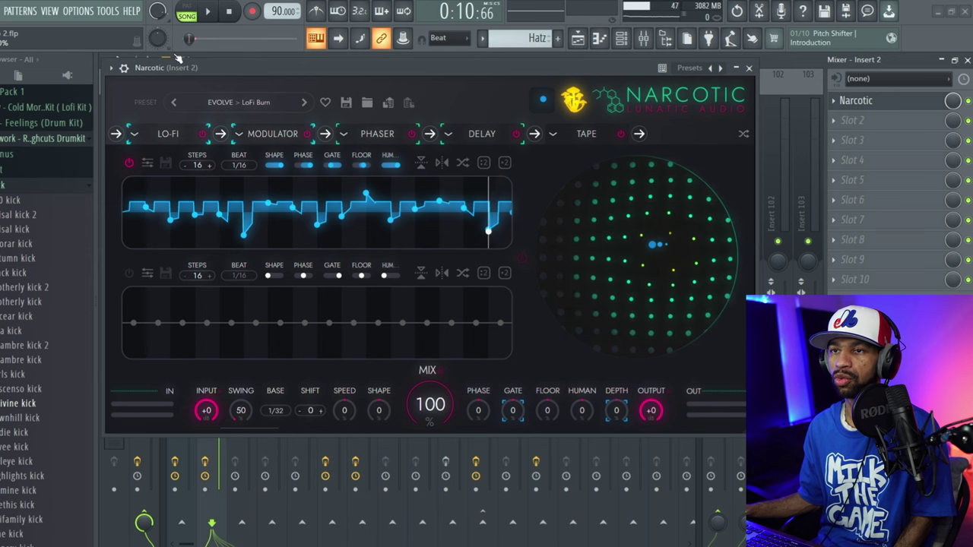
pyautogui.click(207, 14)
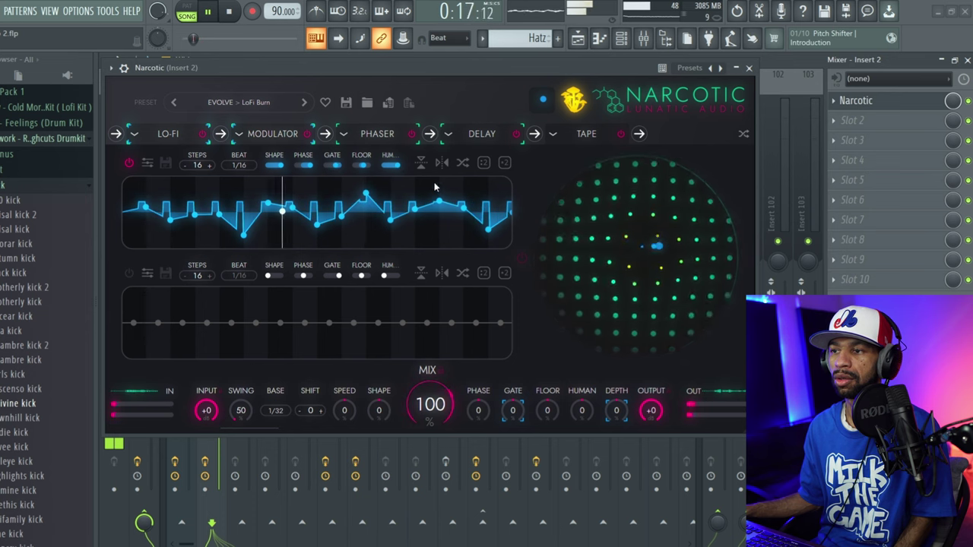
pyautogui.click(462, 163)
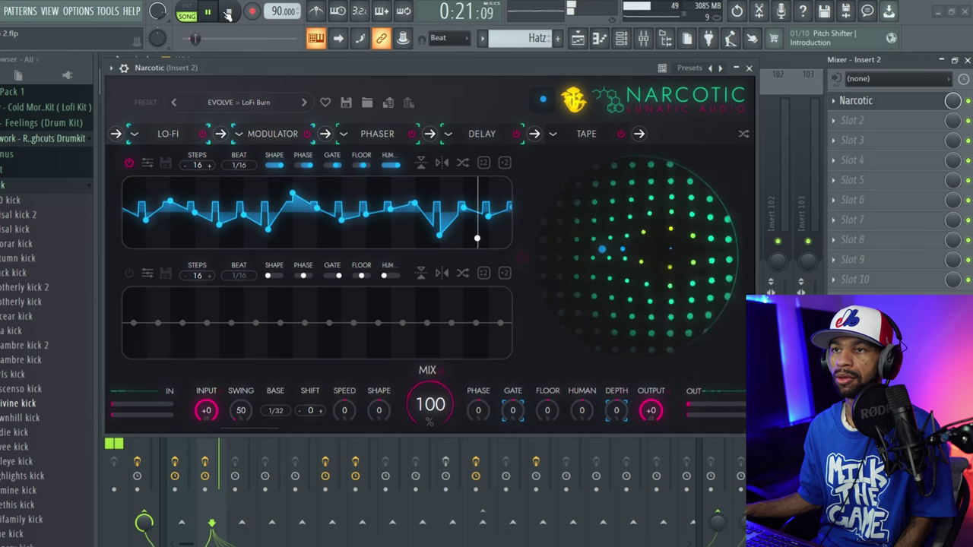
# Step: Enable the lower XY sequencer, draw an irregular 16-step pattern in it, and audition Insert 2 with both sequencers running
pyautogui.click(129, 274)
pyautogui.moveTo(130, 322)
pyautogui.mouseDown()
pyautogui.moveTo(153, 316)
pyautogui.moveTo(181, 335)
pyautogui.moveTo(208, 302)
pyautogui.moveTo(229, 333)
pyautogui.moveTo(275, 310)
pyautogui.moveTo(321, 349)
pyautogui.moveTo(359, 295)
pyautogui.moveTo(384, 332)
pyautogui.moveTo(426, 309)
pyautogui.moveTo(455, 333)
pyautogui.moveTo(465, 302)
pyautogui.moveTo(508, 335)
pyautogui.mouseUp()
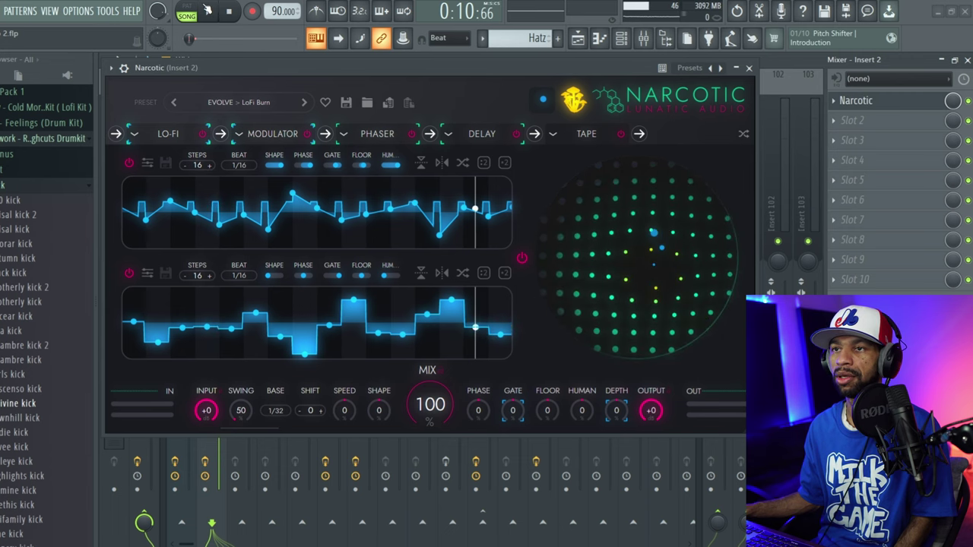
pyautogui.click(210, 11)
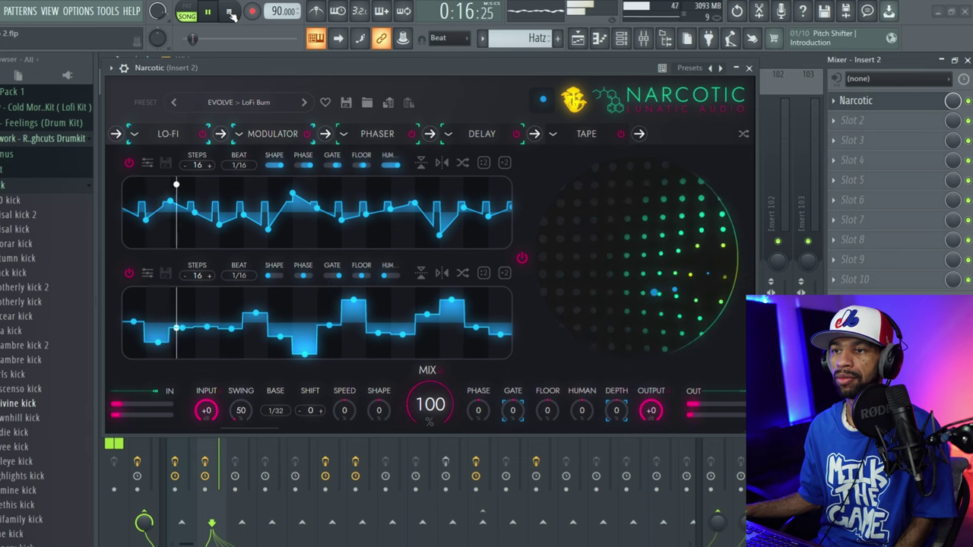
pyautogui.click(230, 13)
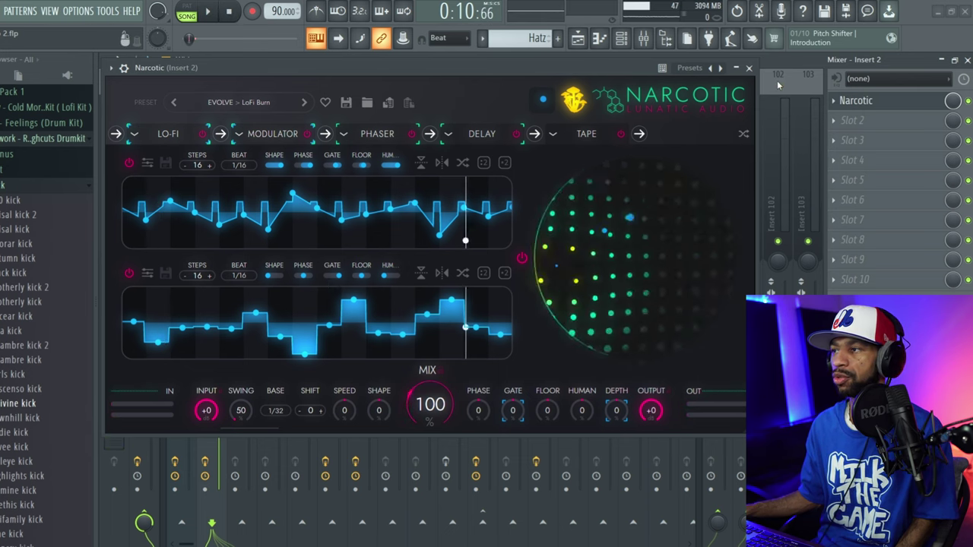
# Step: Return to the mixer, solo Insert 6, and play it with its effects bypassed
pyautogui.click(335, 450)
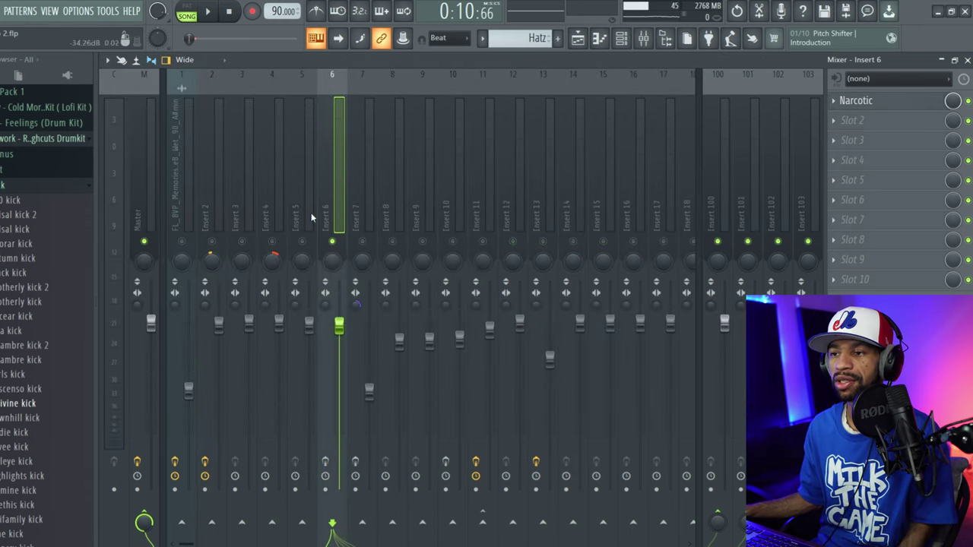
pyautogui.click(210, 11)
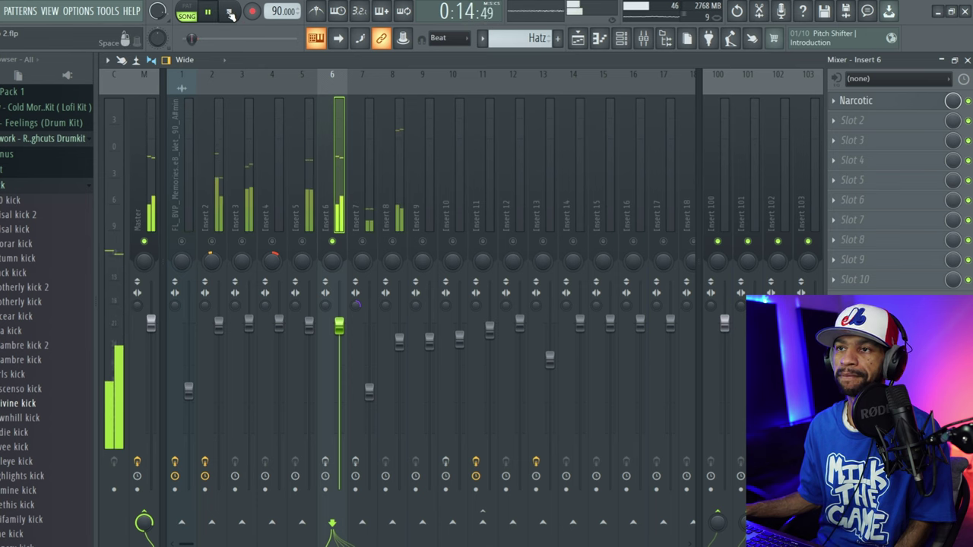
pyautogui.click(229, 11)
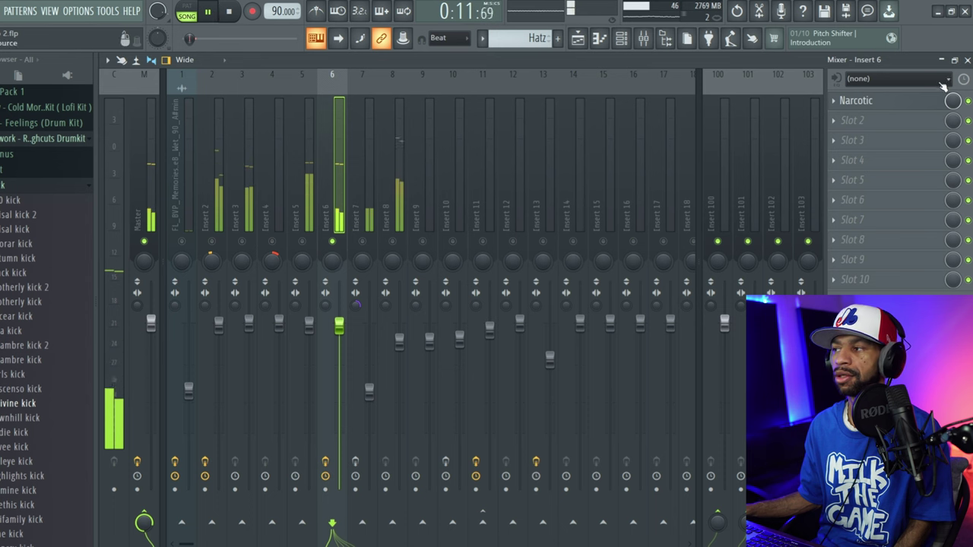
# Step: Open Narcotic on Insert 6, audition the part through the Assault Weapon bass preset, and close the plugin
pyautogui.click(916, 108)
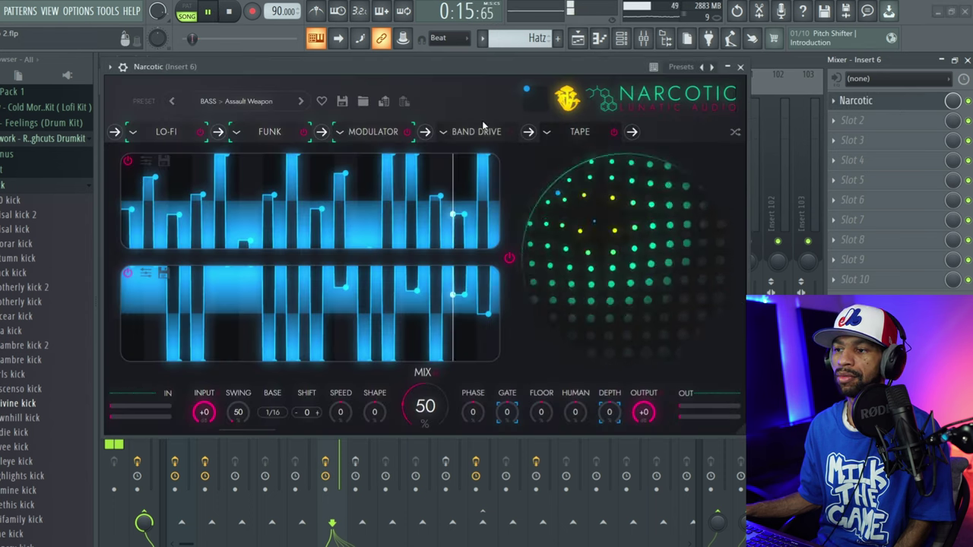
pyautogui.click(232, 14)
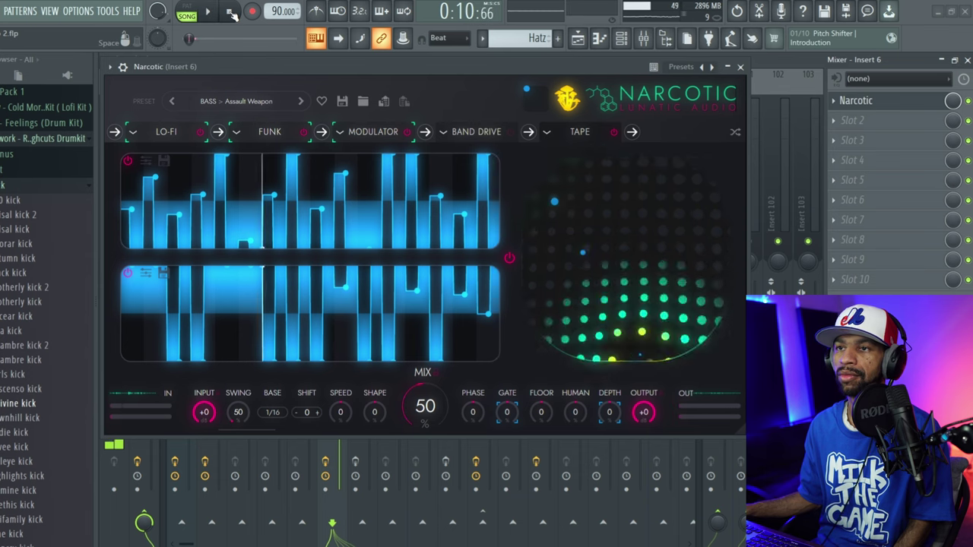
pyautogui.click(740, 68)
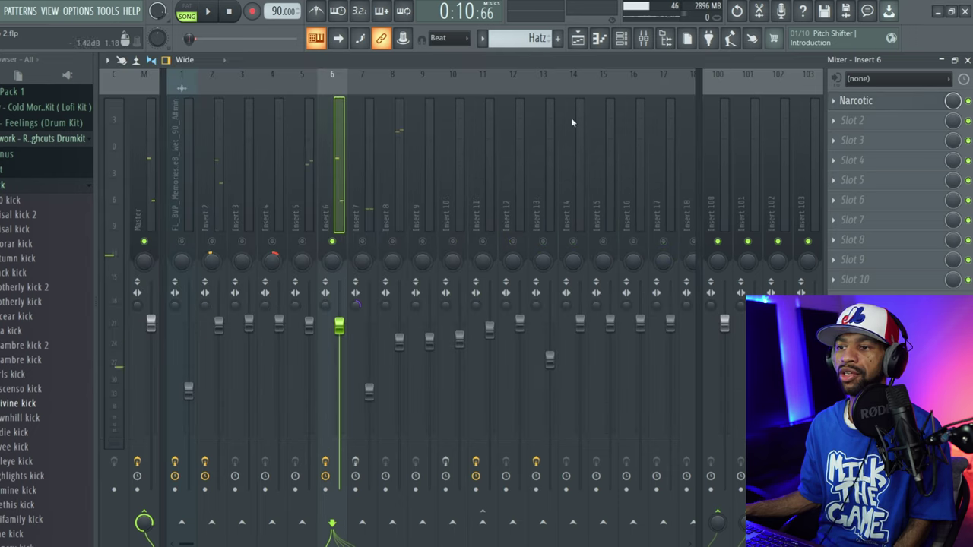
# Step: Solo Insert 7 and play it first with Narcotic disabled and again with Narcotic enabled
pyautogui.click(364, 215)
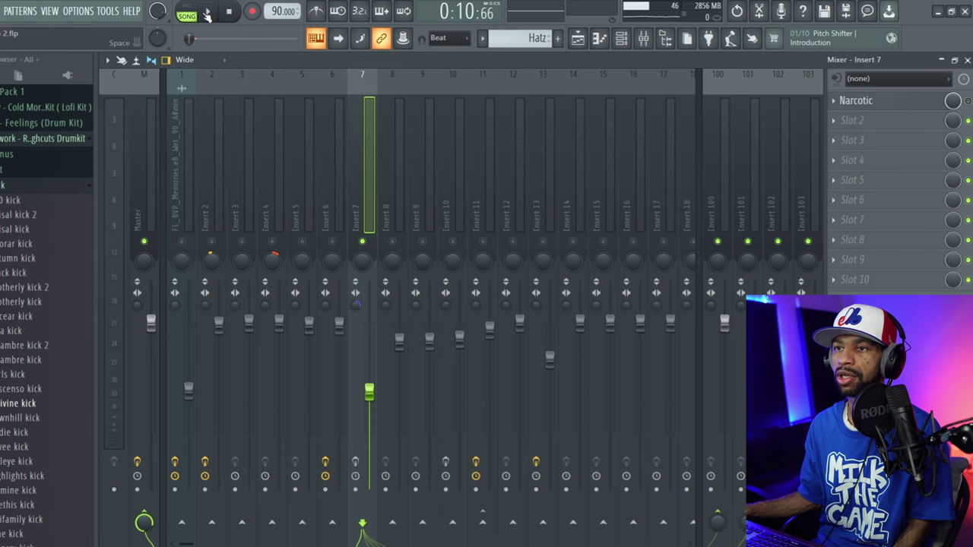
pyautogui.click(206, 13)
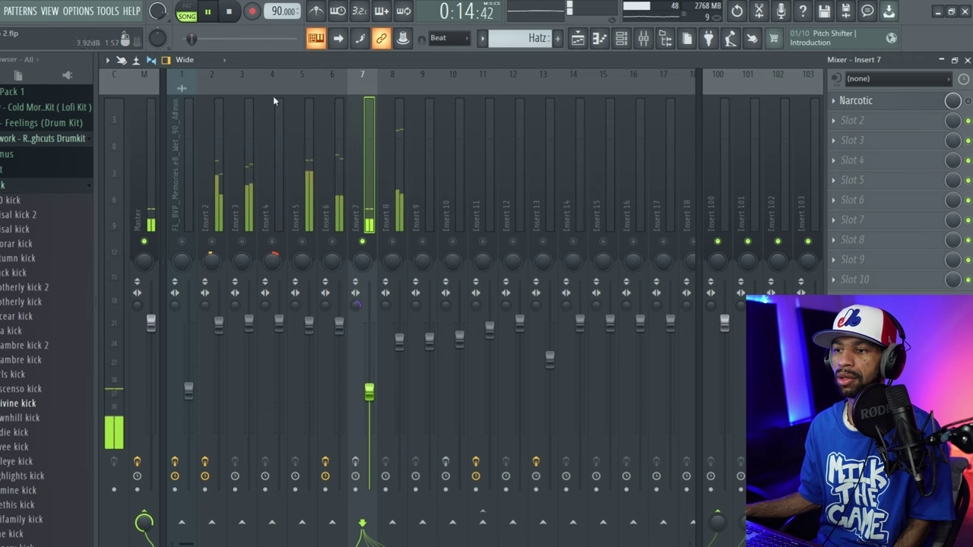
pyautogui.press('space')
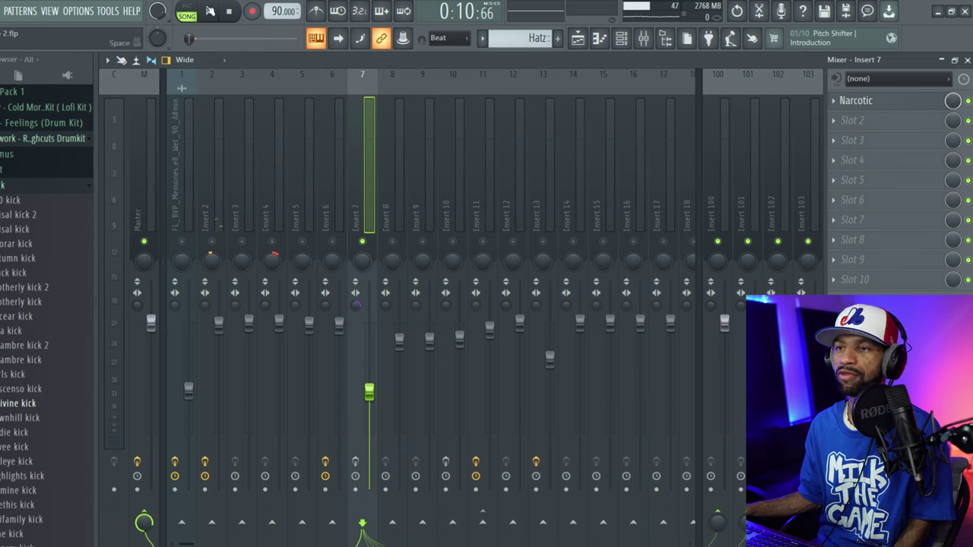
pyautogui.press('space')
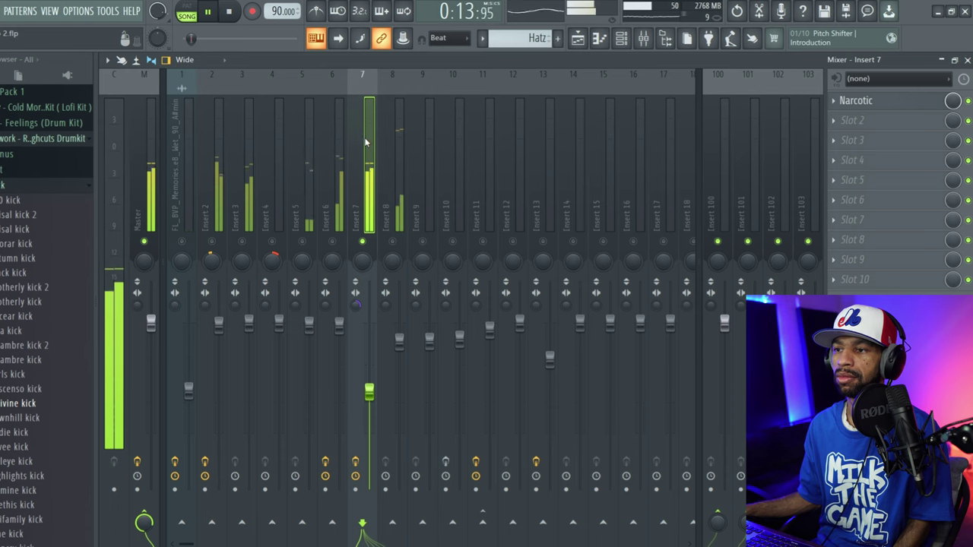
pyautogui.click(230, 13)
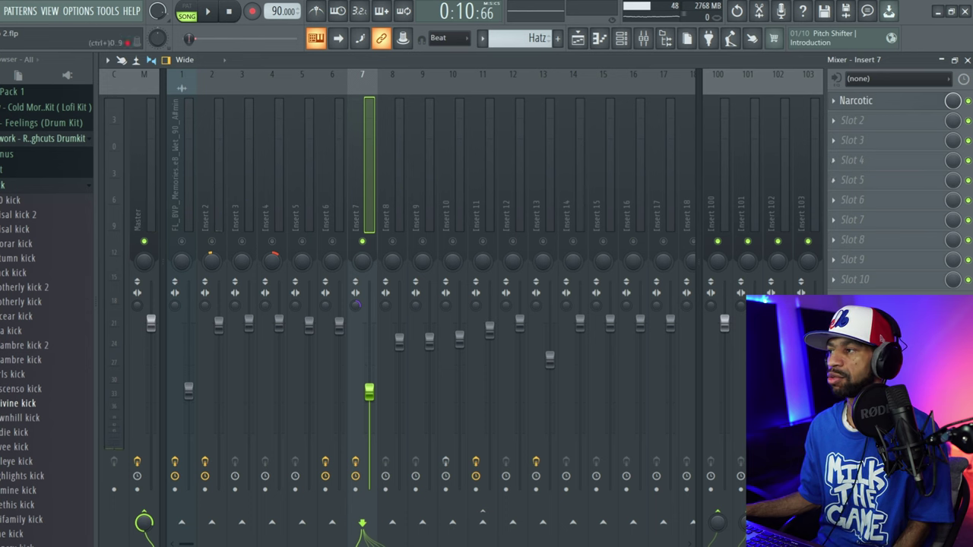
# Step: Open Narcotic on Insert 7, load the Bass Eater preset from the Bass category, and audition the part with it
pyautogui.click(902, 103)
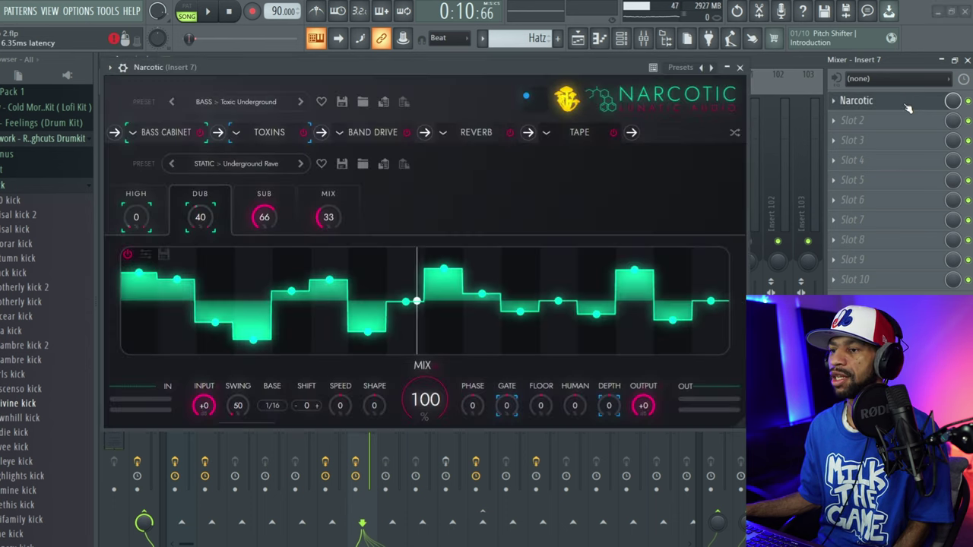
pyautogui.click(244, 103)
pyautogui.moveTo(241, 141)
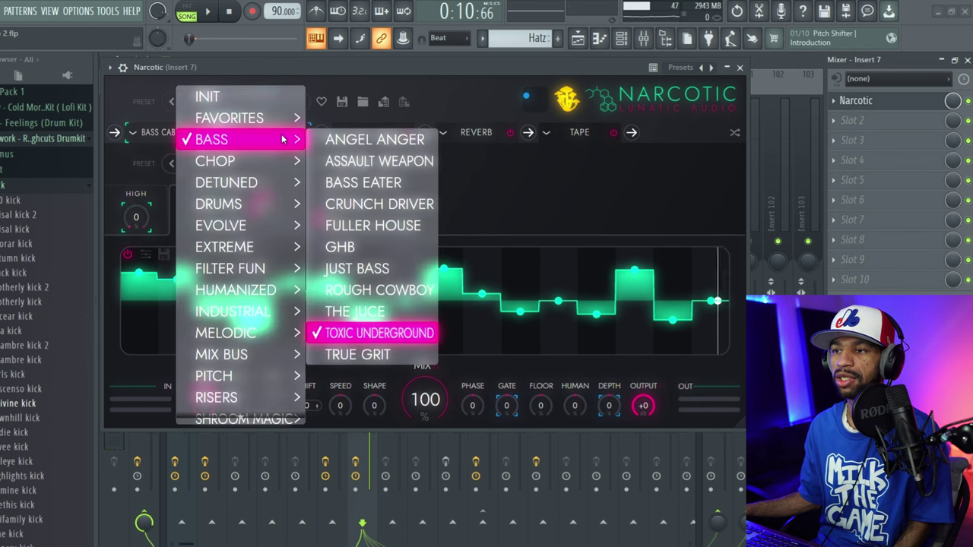
pyautogui.click(337, 184)
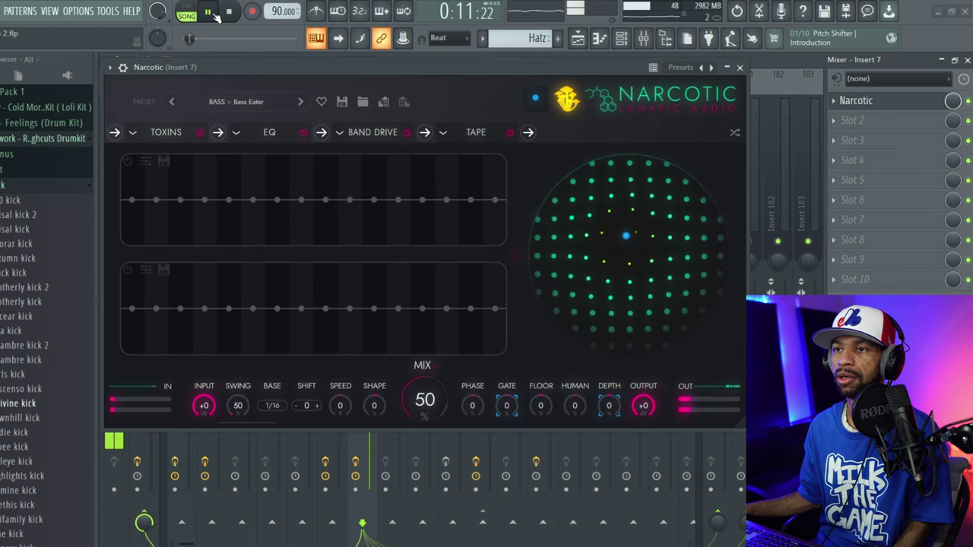
pyautogui.moveTo(393, 66)
pyautogui.mouseDown()
pyautogui.moveTo(550, 99)
pyautogui.moveTo(374, 64)
pyautogui.mouseUp()
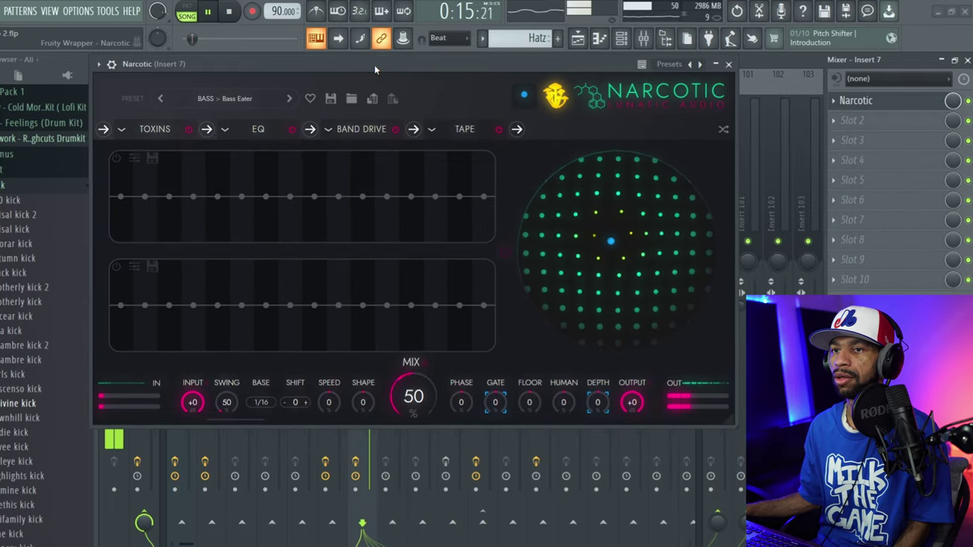
# Step: Switch Narcotic on Insert 7 to the Crunch Driver preset and sweep the XY pad's control point around during playback
pyautogui.click(288, 100)
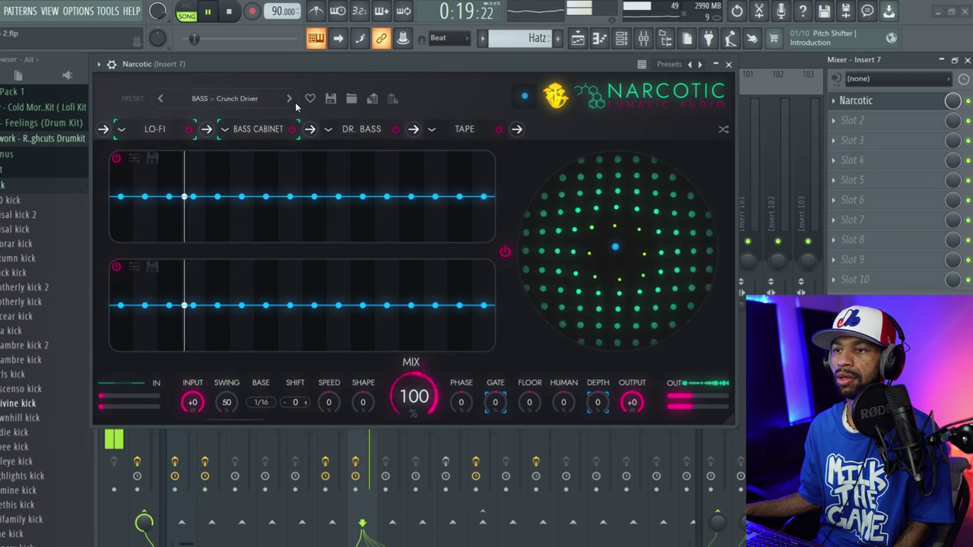
pyautogui.moveTo(613, 251); pyautogui.dragTo(593, 205)
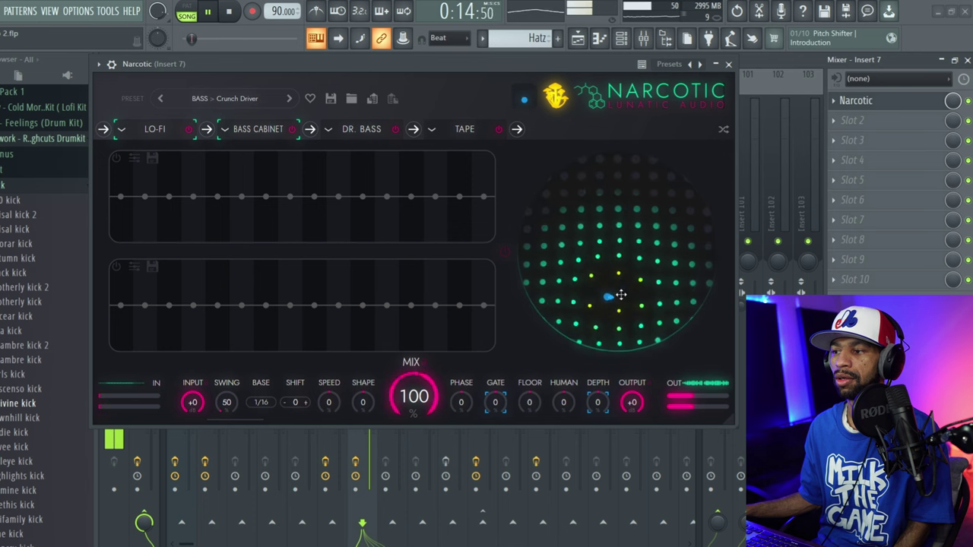
pyautogui.moveTo(667, 230); pyautogui.dragTo(673, 206)
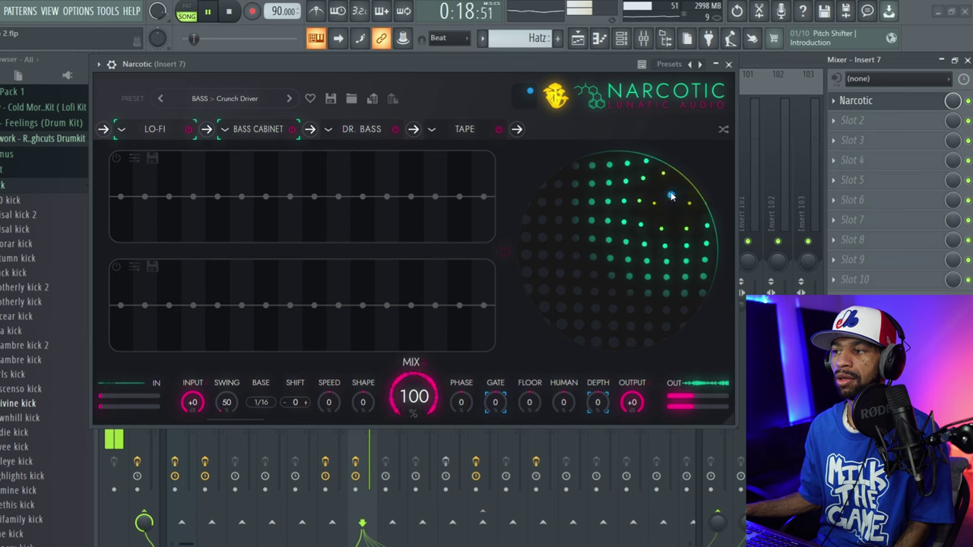
# Step: Audition the Fuller House, GHB and Just Bass presets in turn on Insert 7, leaving Just Bass loaded, and close the plugin
pyautogui.click(288, 100)
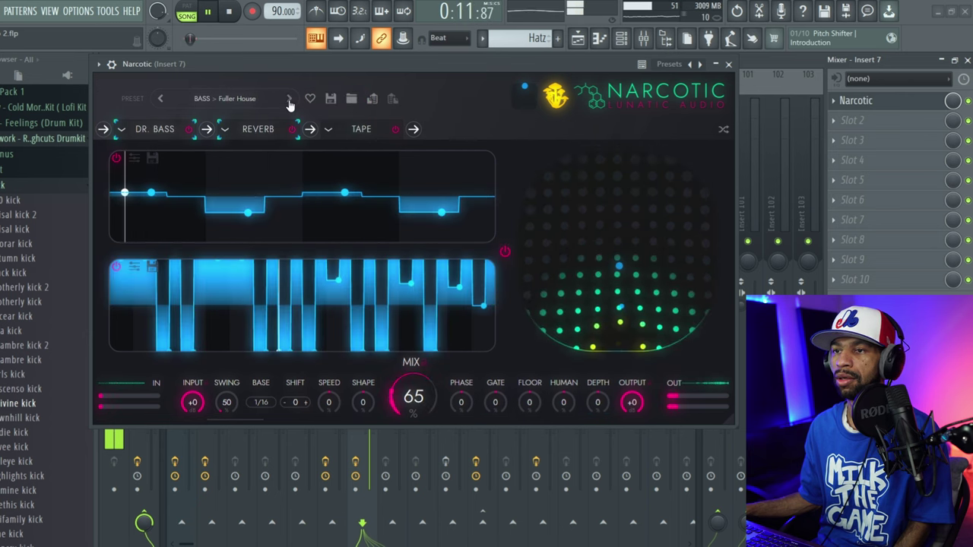
pyautogui.click(290, 104)
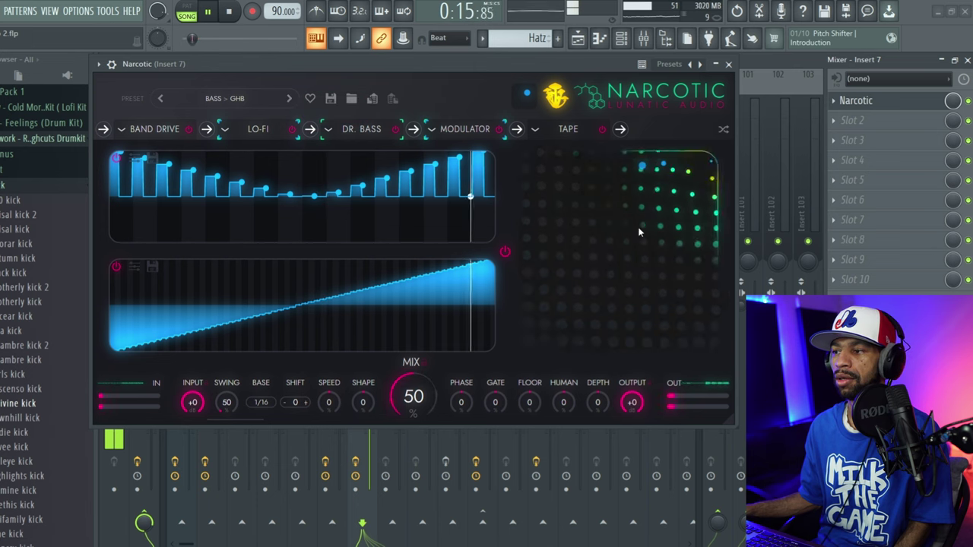
pyautogui.click(290, 100)
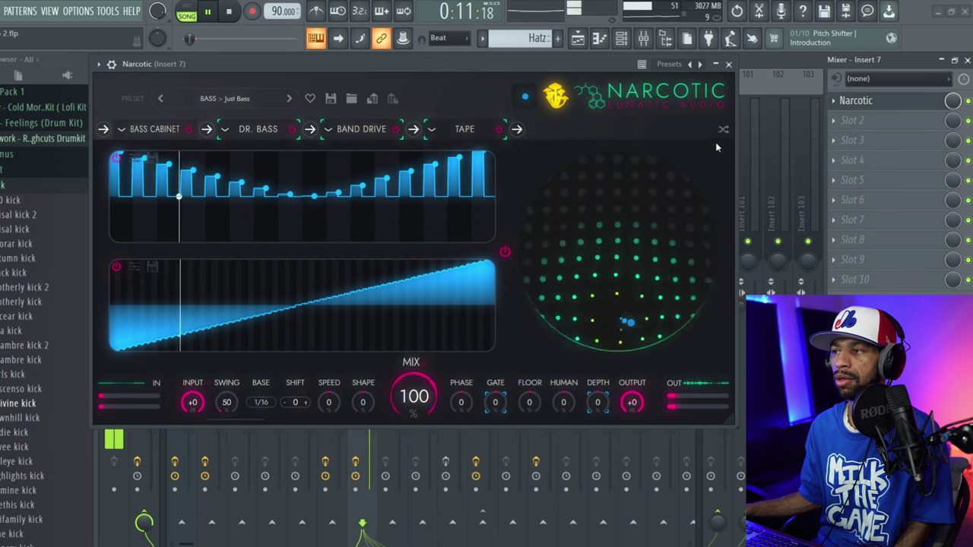
pyautogui.click(728, 64)
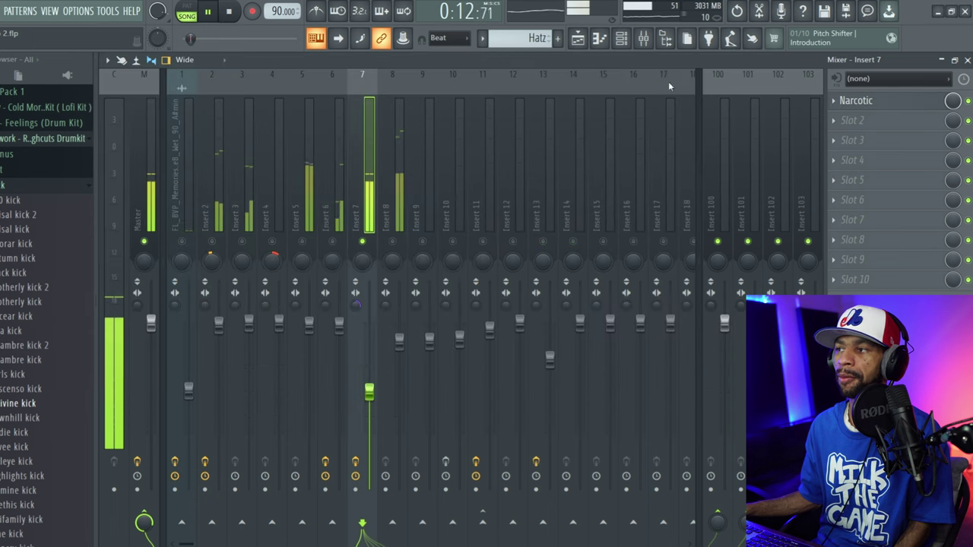
# Step: Solo Insert 8 and play it alone, and play it again with Insert 11 also enabled
pyautogui.click(386, 231)
pyautogui.press('space')
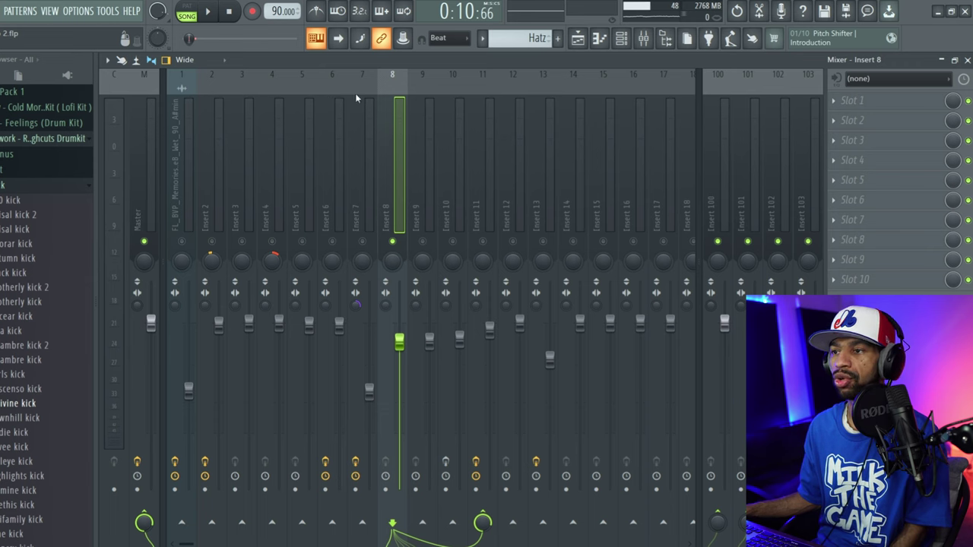
pyautogui.click(211, 13)
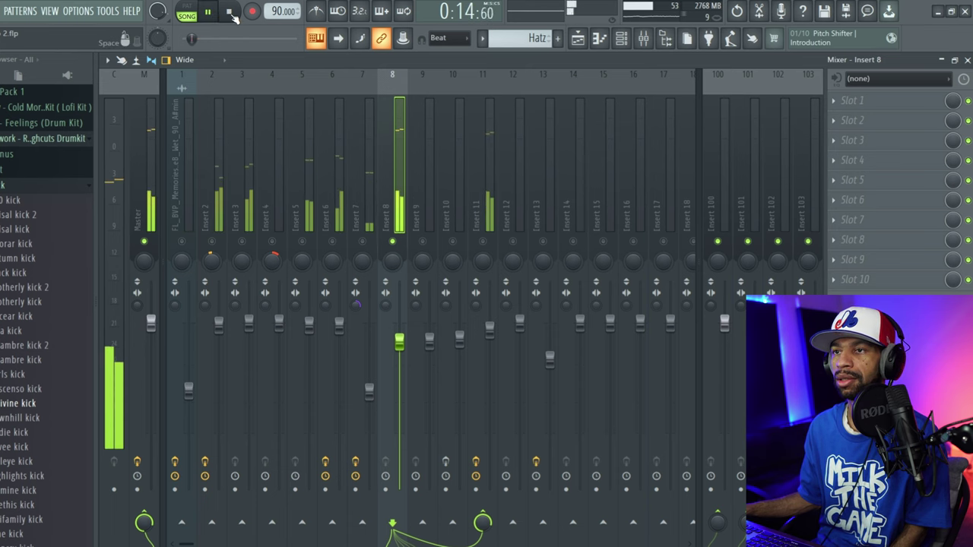
pyautogui.click(231, 12)
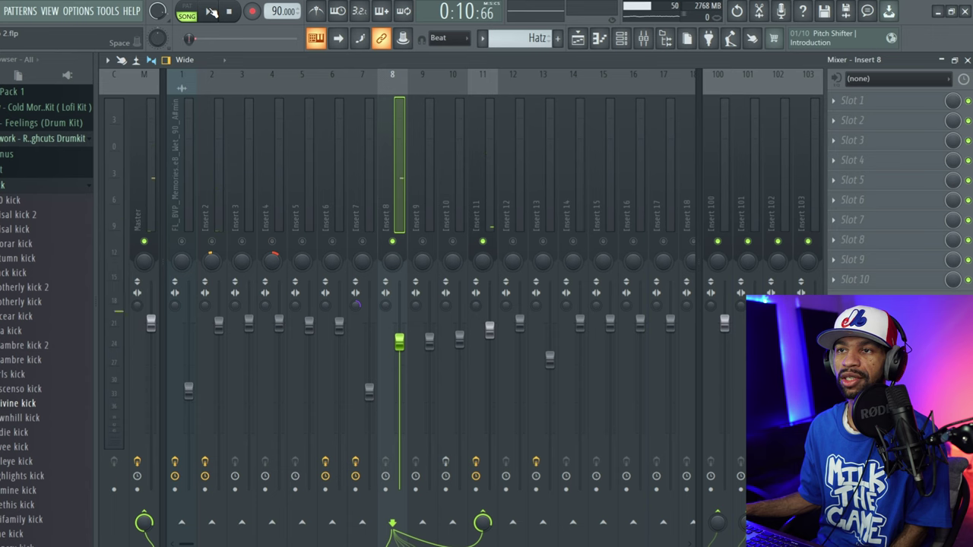
pyautogui.click(212, 12)
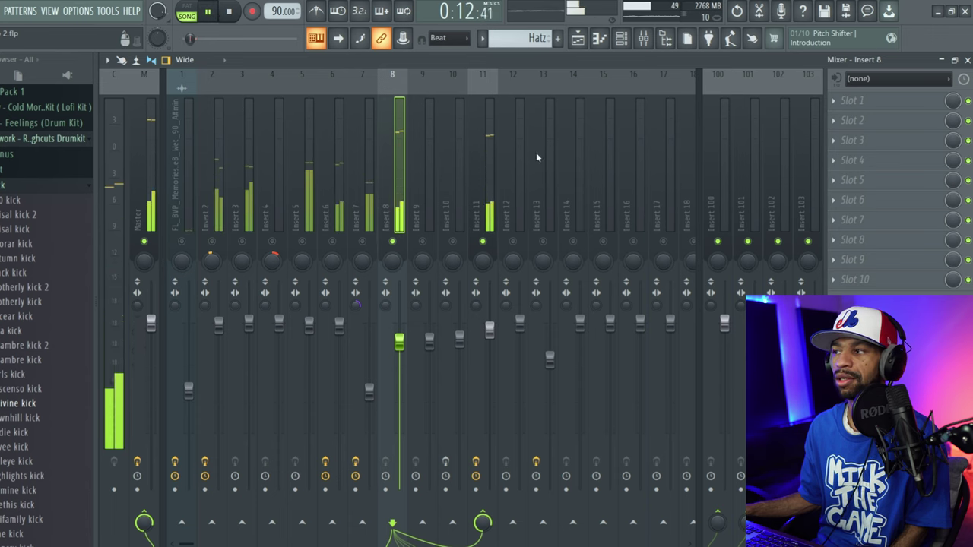
# Step: Open Narcotic on Insert 11, listen to the drums through the Spice Splice preset, and stop playback
pyautogui.click(480, 158)
pyautogui.click(915, 120)
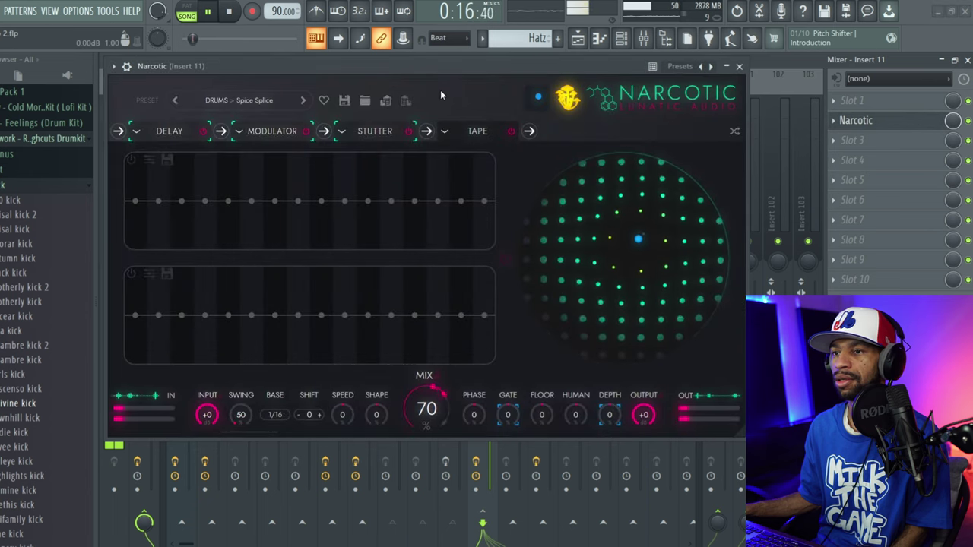
pyautogui.click(231, 14)
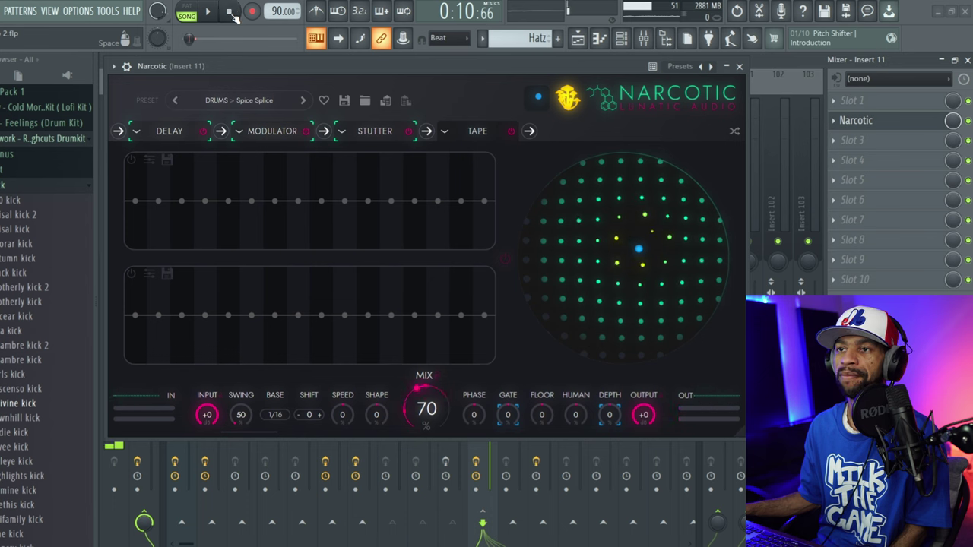
# Step: Audition the drum presets The Boom Room and Mo Spunk in Narcotic on Insert 11
pyautogui.click(244, 99)
pyautogui.click(367, 225)
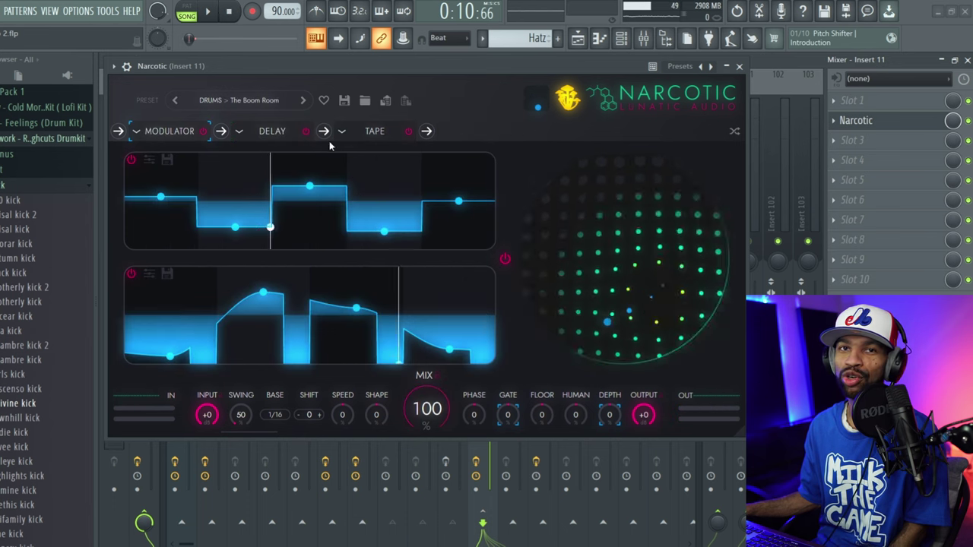
pyautogui.press('space')
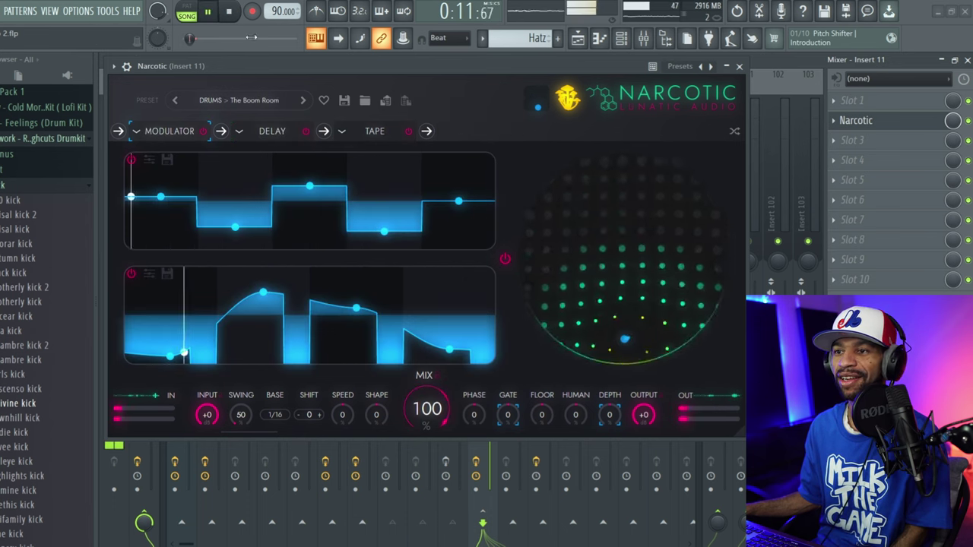
pyautogui.click(278, 100)
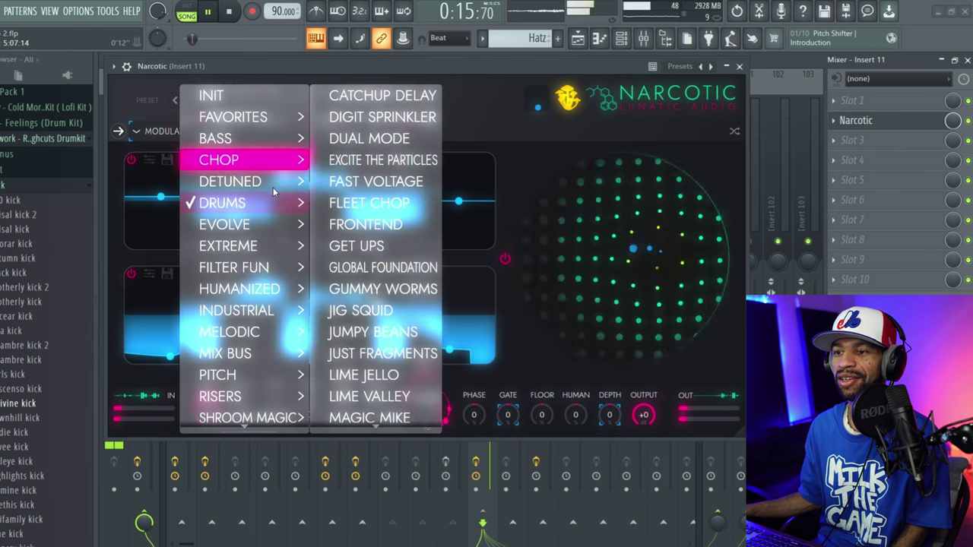
pyautogui.moveTo(274, 202)
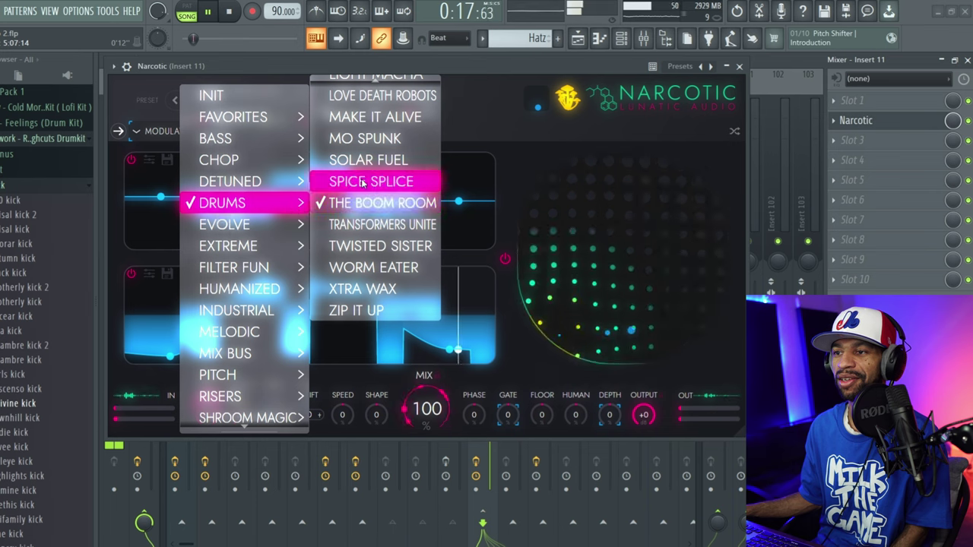
pyautogui.click(365, 139)
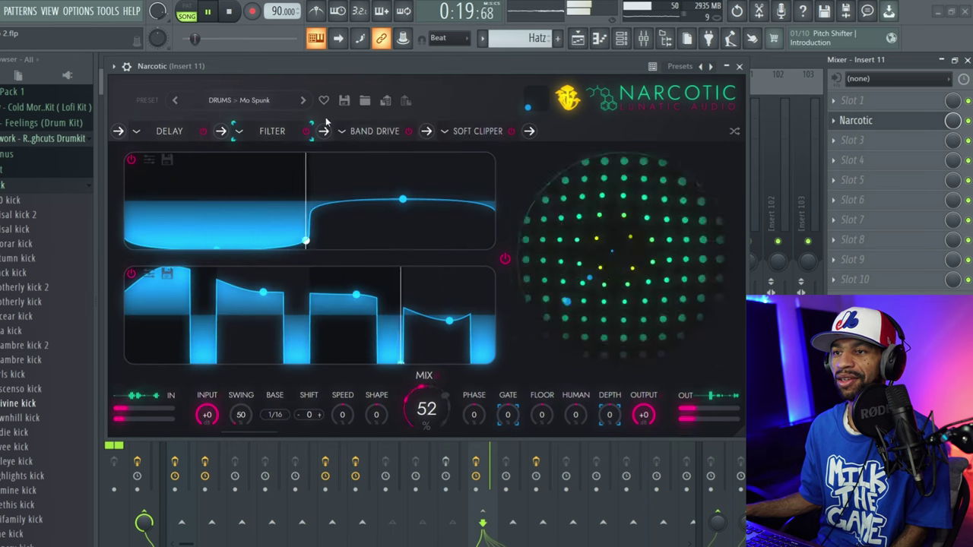
# Step: Audition the drum presets Twisted Sister and Xtra Wax in Narcotic on Insert 11
pyautogui.click(256, 100)
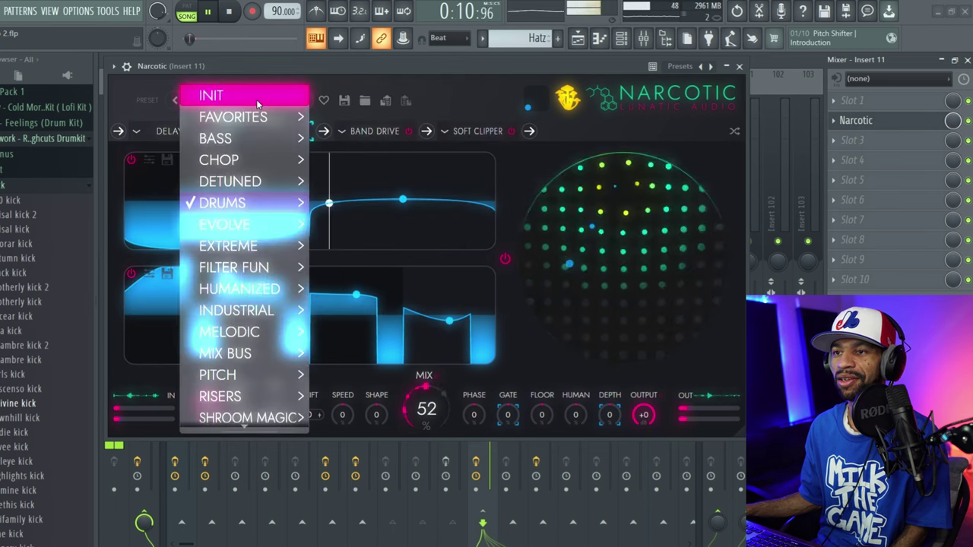
pyautogui.moveTo(258, 195)
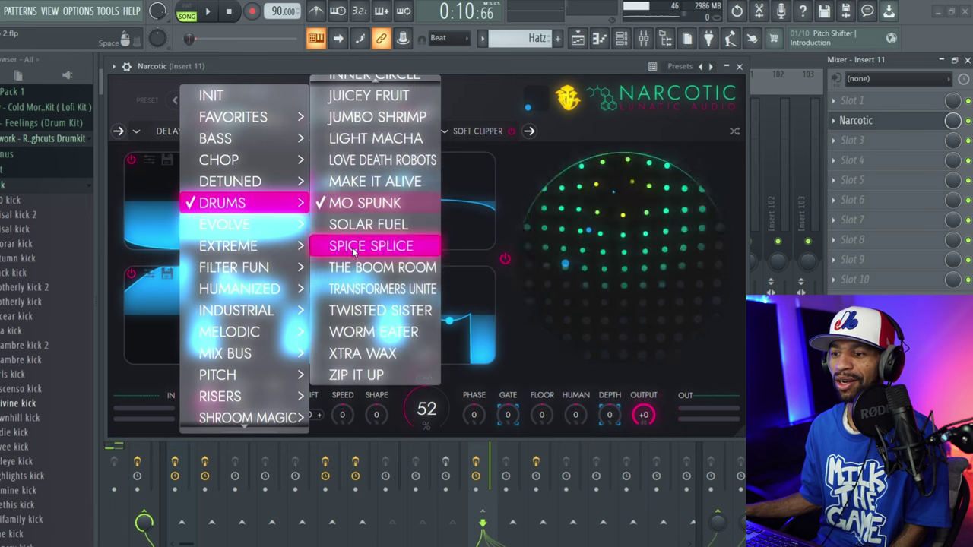
pyautogui.click(369, 310)
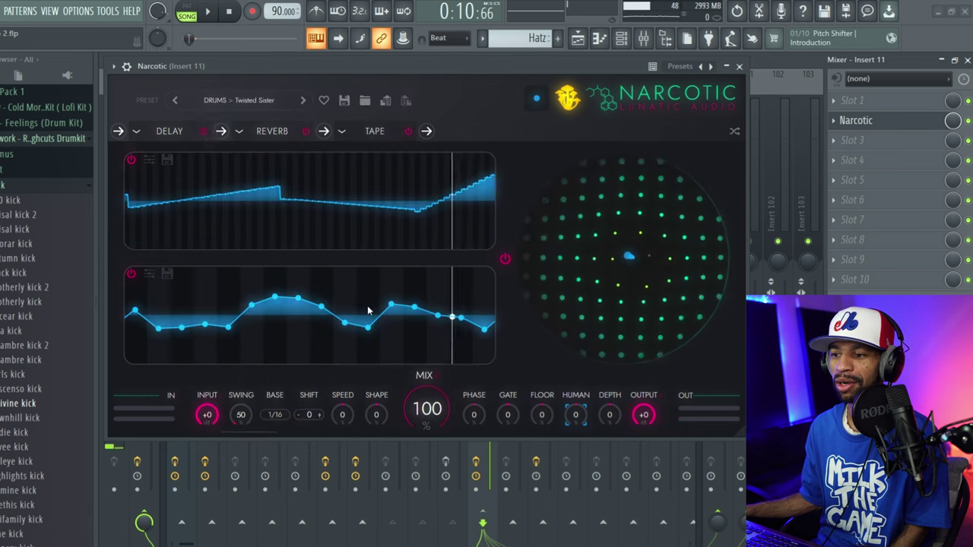
pyautogui.click(210, 12)
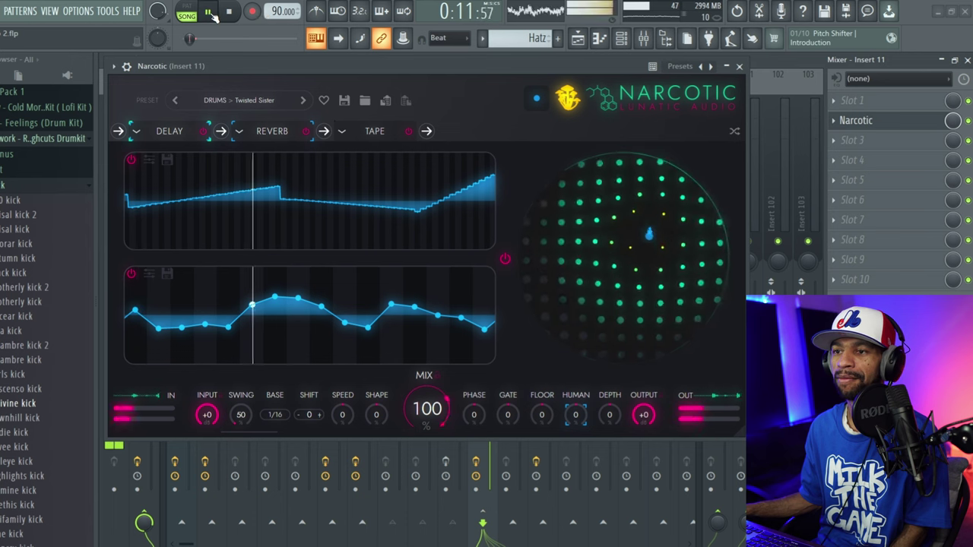
pyautogui.click(259, 101)
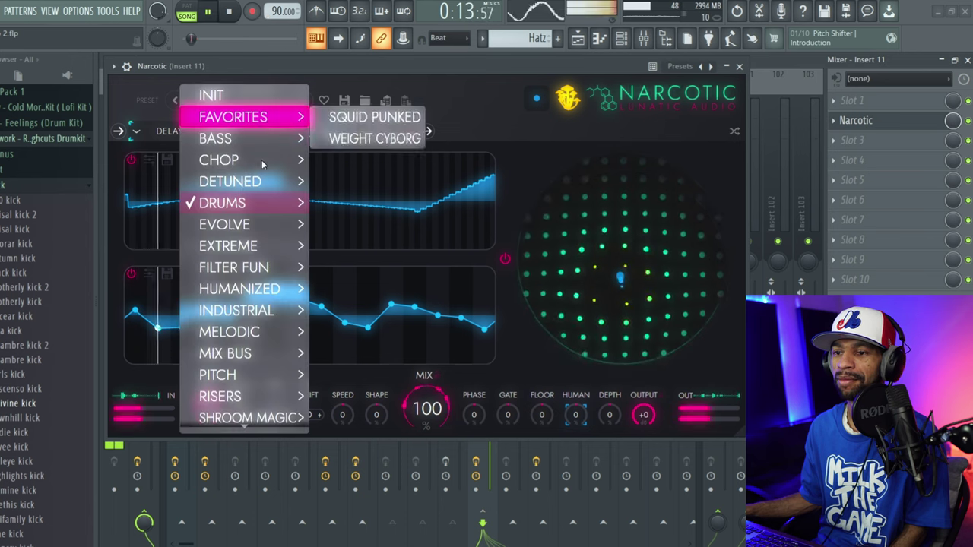
pyautogui.moveTo(266, 204)
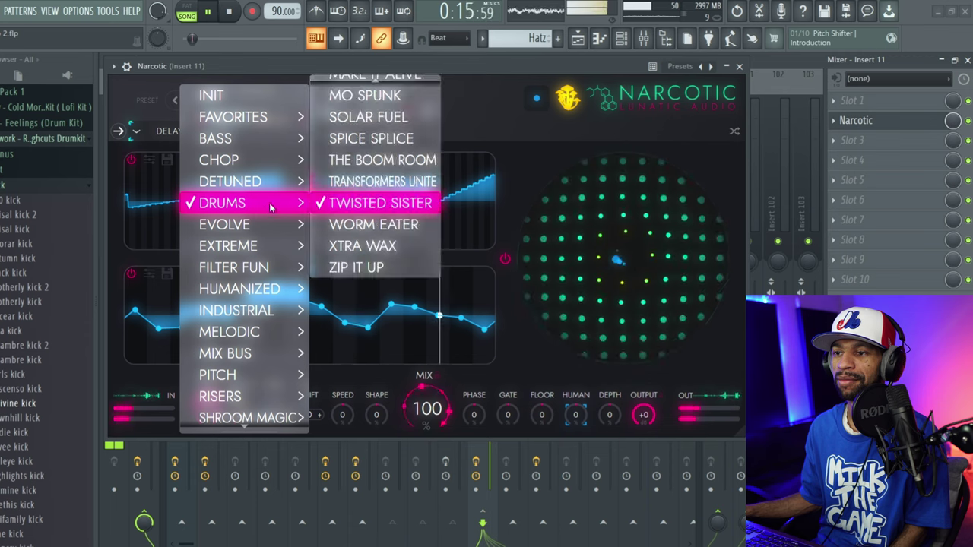
pyautogui.click(357, 245)
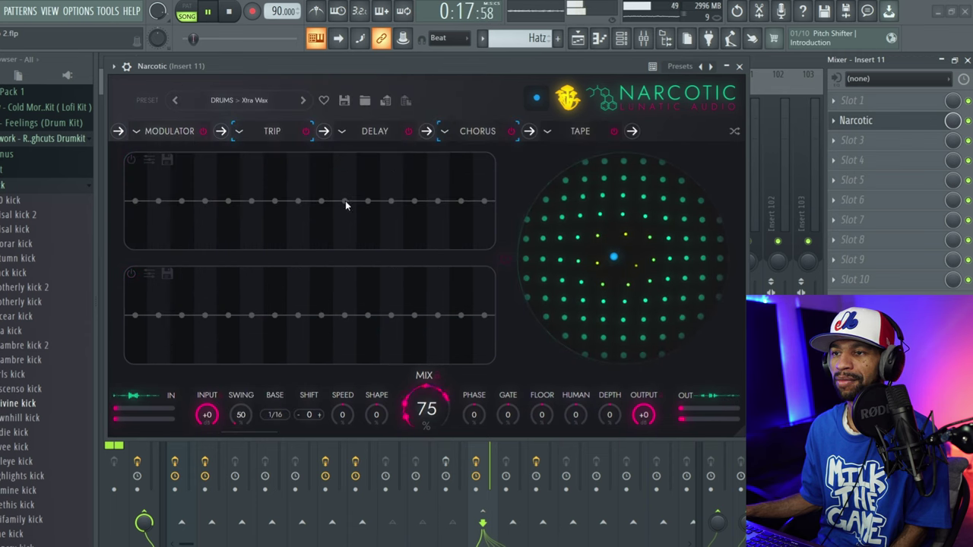
# Step: Load the Light Macha drum preset on Insert 11, audition it, stop playback, and close the plugin
pyautogui.click(252, 101)
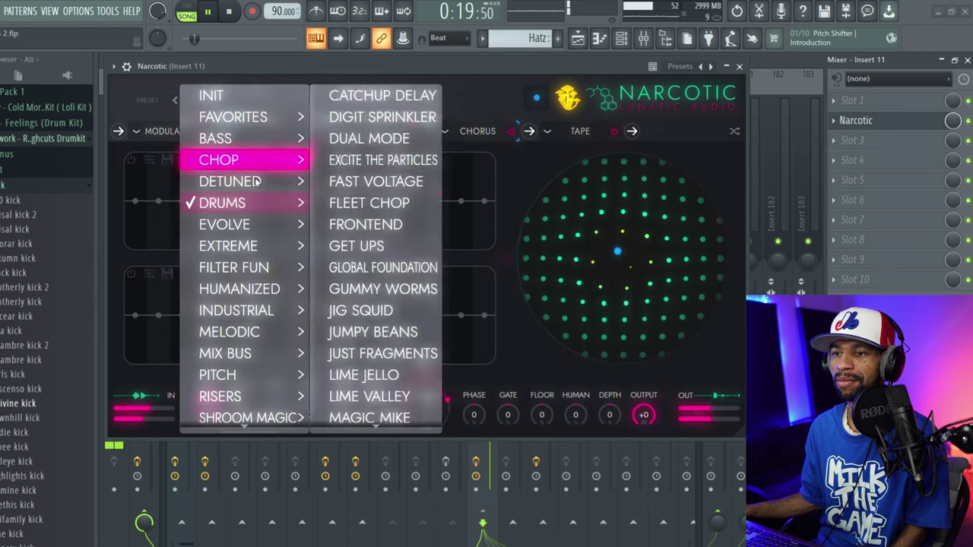
pyautogui.moveTo(256, 205)
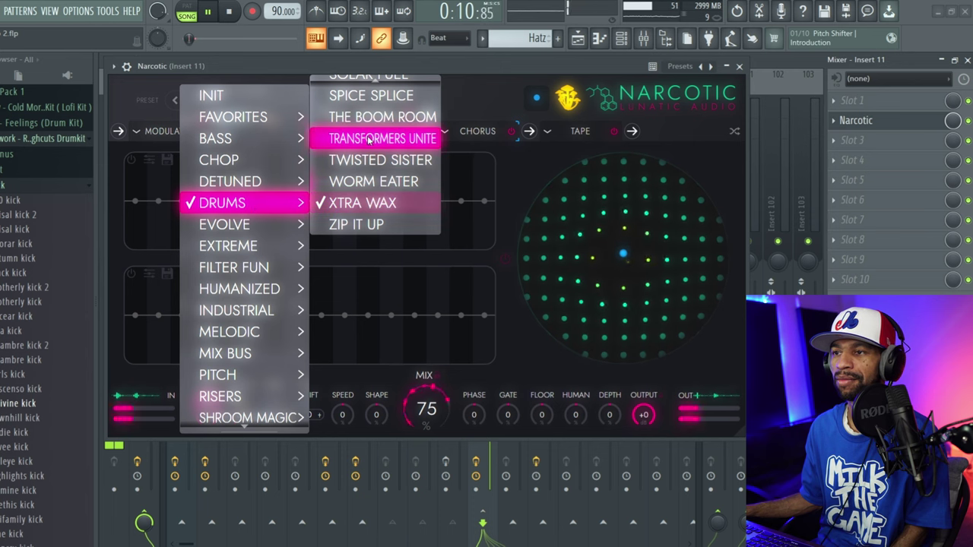
pyautogui.scroll(3, 376, 129)
pyautogui.click(375, 108)
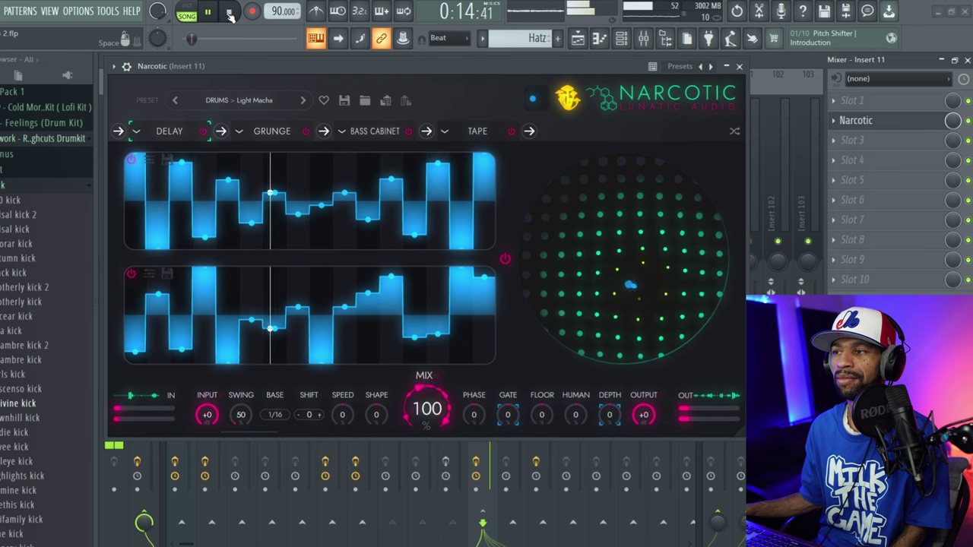
pyautogui.click(230, 15)
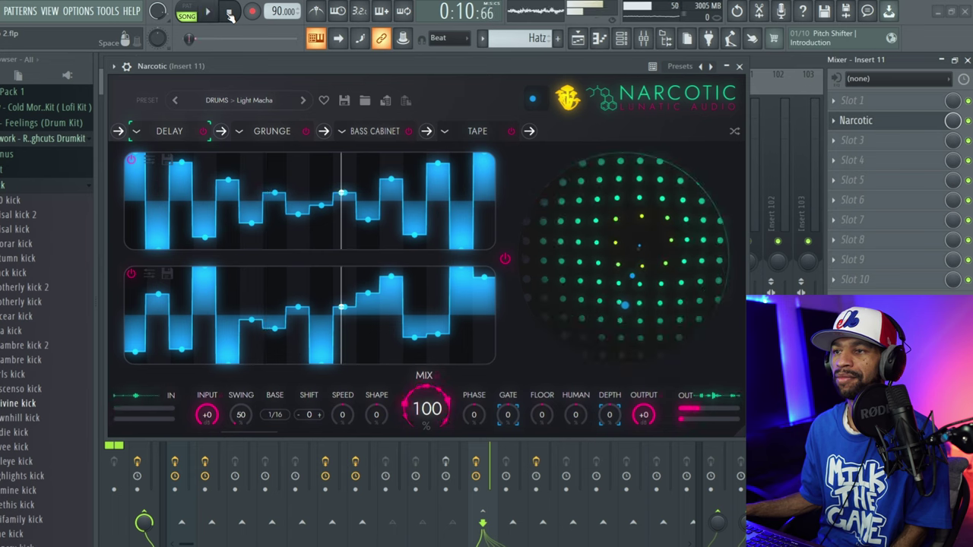
pyautogui.press('Escape')
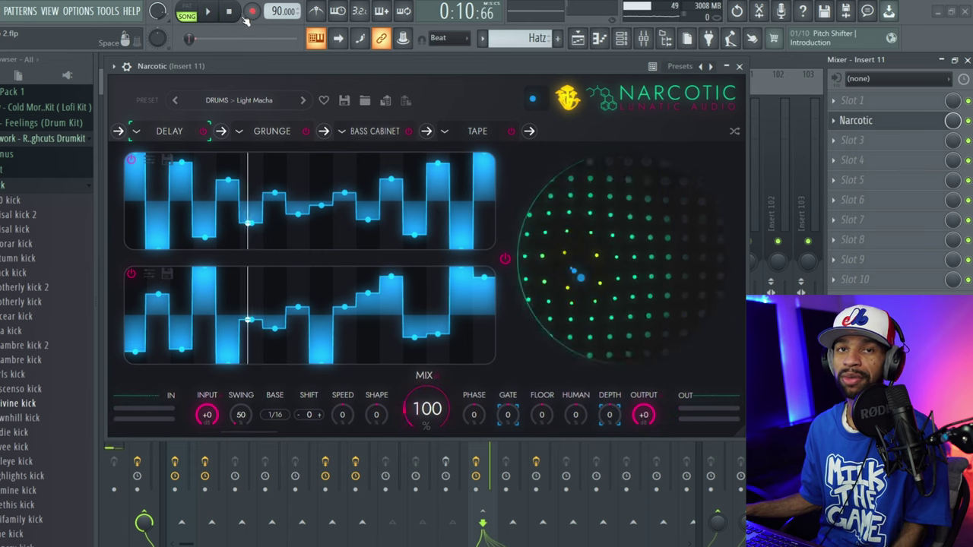
pyautogui.click(741, 66)
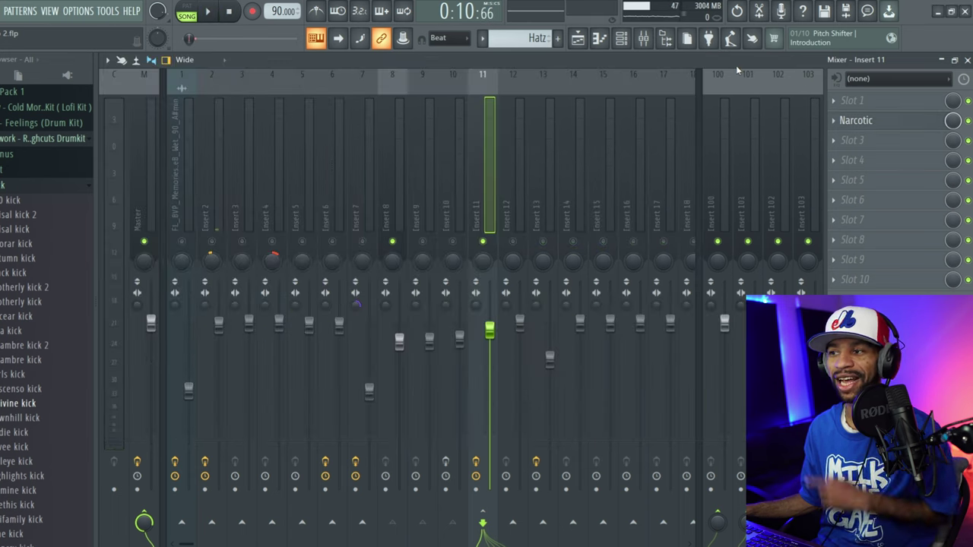
# Step: Solo and select Insert 13, switch to pattern mode, and play its sound without Narcotic before stopping playback
pyautogui.rightClick(544, 241)
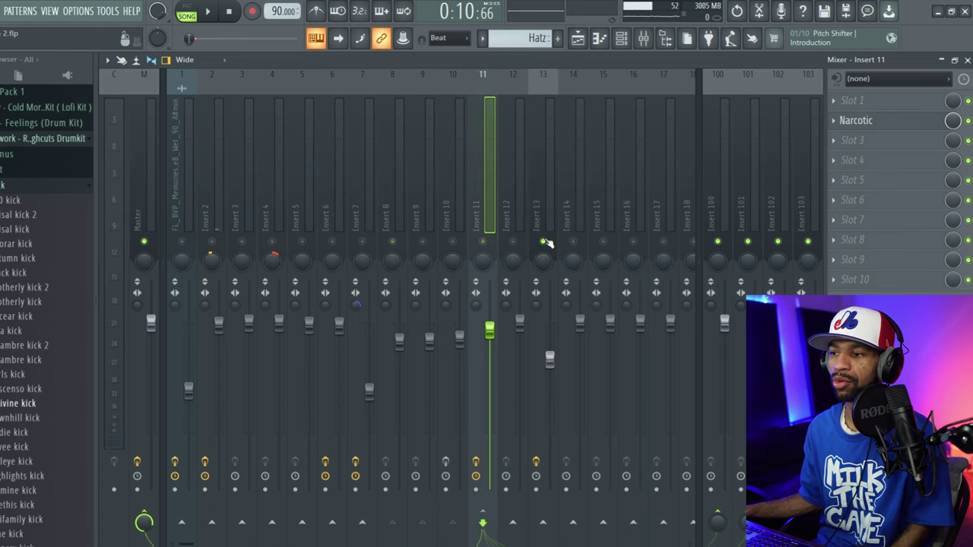
pyautogui.click(542, 208)
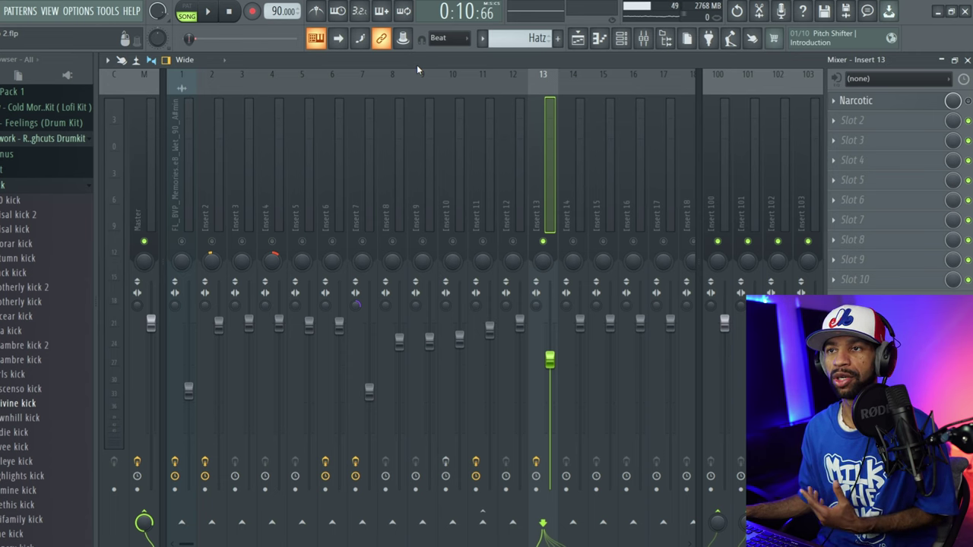
pyautogui.press('l')
pyautogui.click(211, 12)
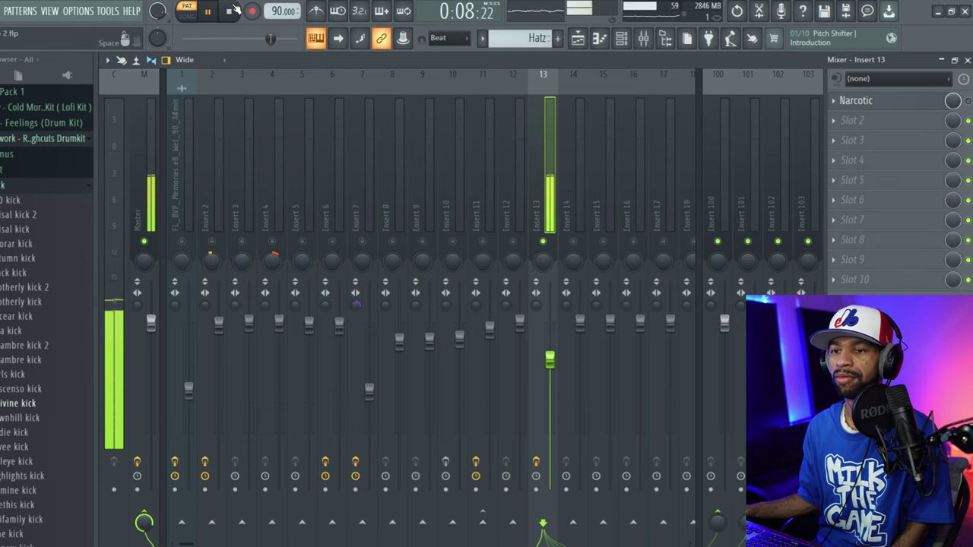
pyautogui.click(231, 11)
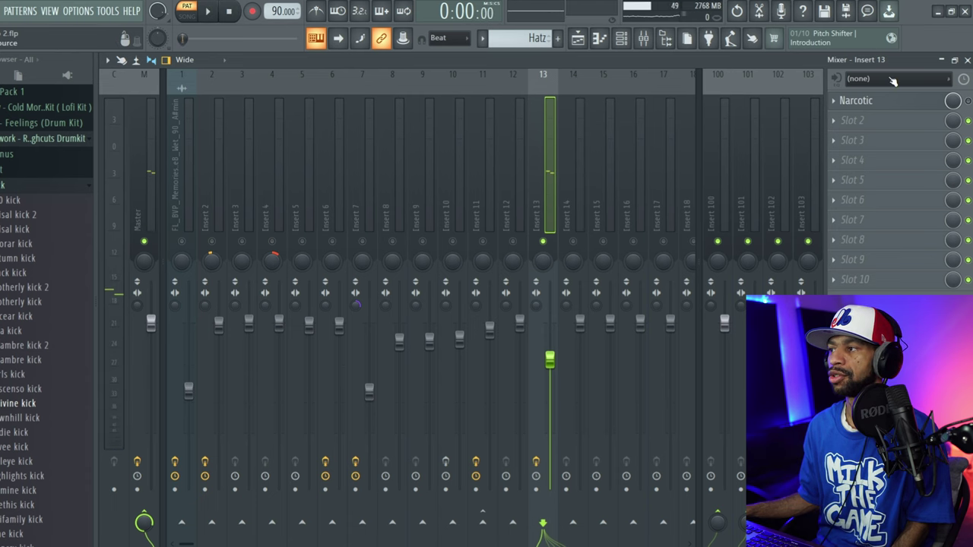
# Step: Open Narcotic on Insert 13 as a detached window, then shrink and reposition it so the mixer stays accessible
pyautogui.click(871, 104)
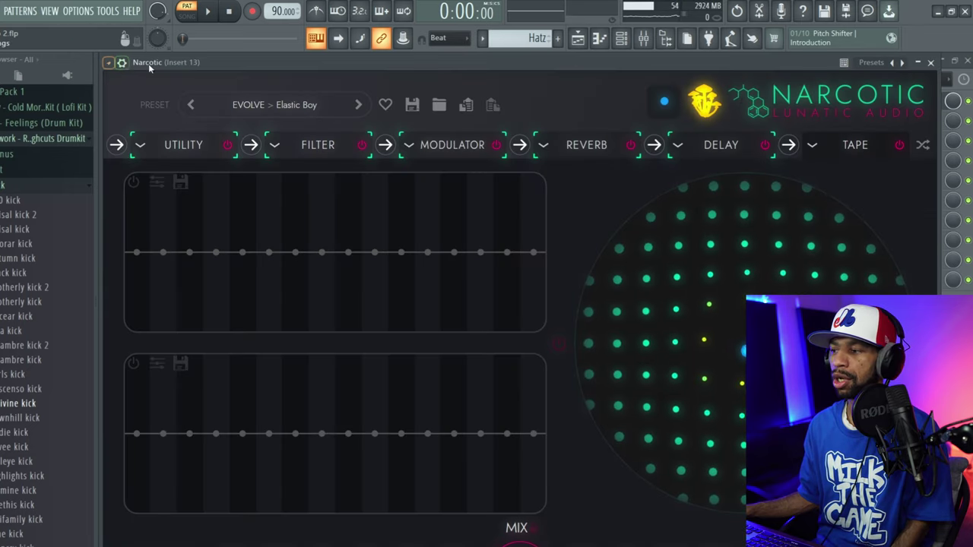
pyautogui.click(109, 63)
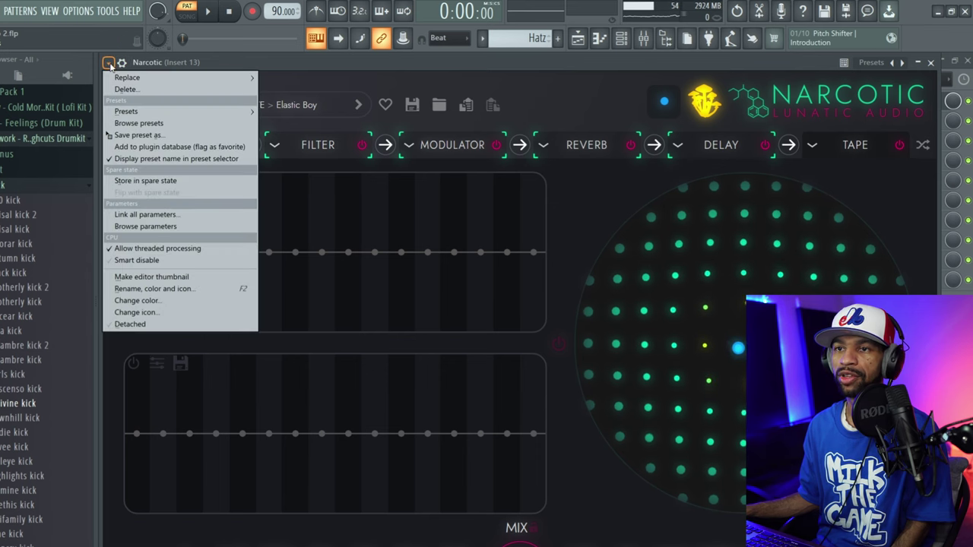
pyautogui.click(144, 324)
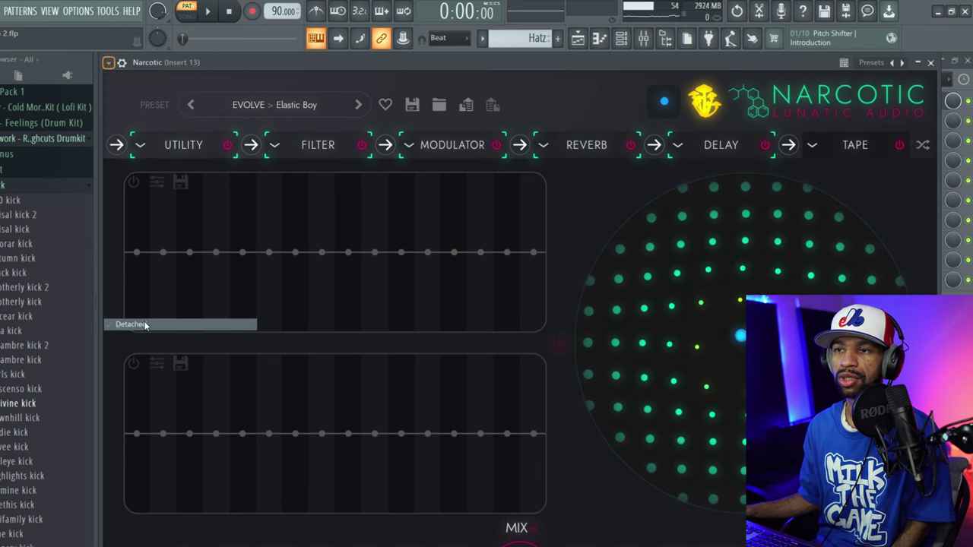
pyautogui.moveTo(260, 60); pyautogui.dragTo(235, 7)
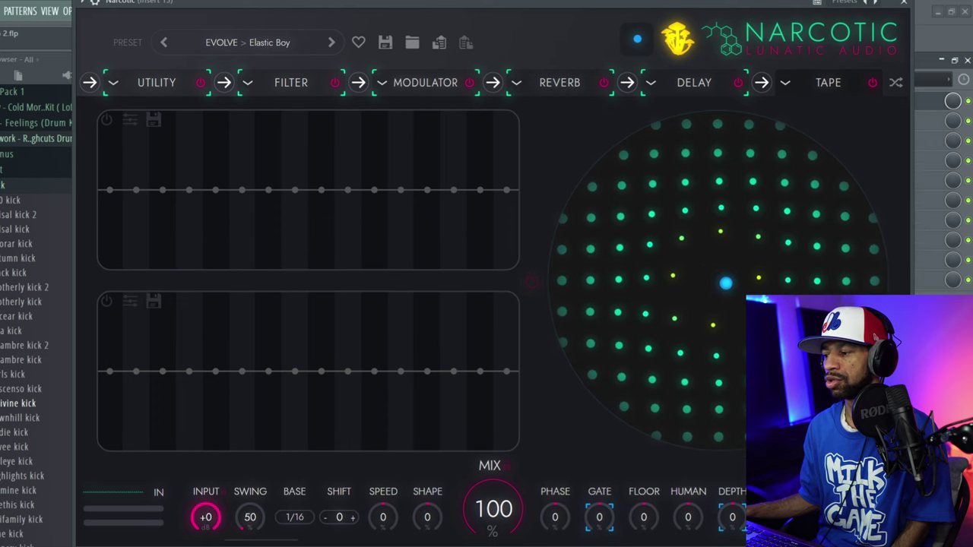
pyautogui.moveTo(910, 544); pyautogui.dragTo(696, 337)
pyautogui.moveTo(467, 11); pyautogui.dragTo(491, 66)
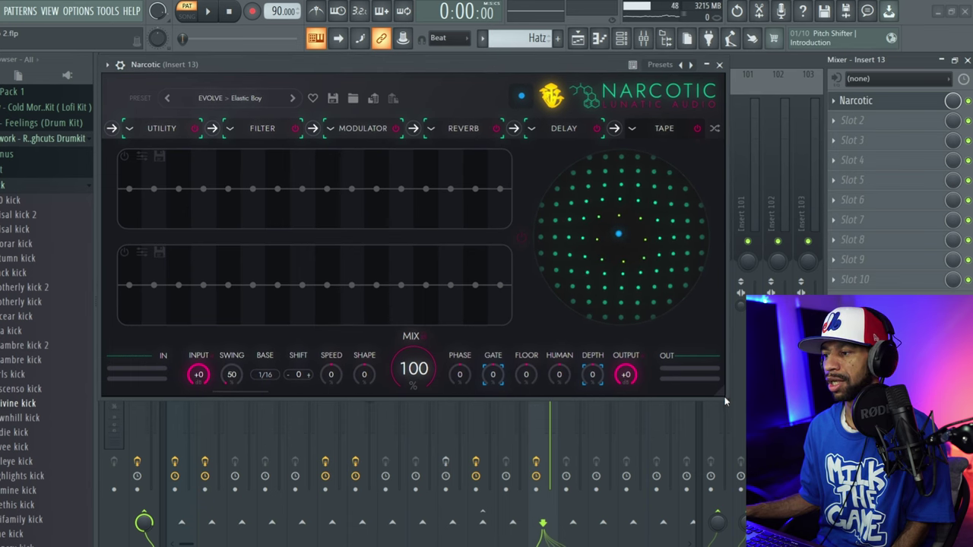
pyautogui.moveTo(724, 395); pyautogui.dragTo(752, 423)
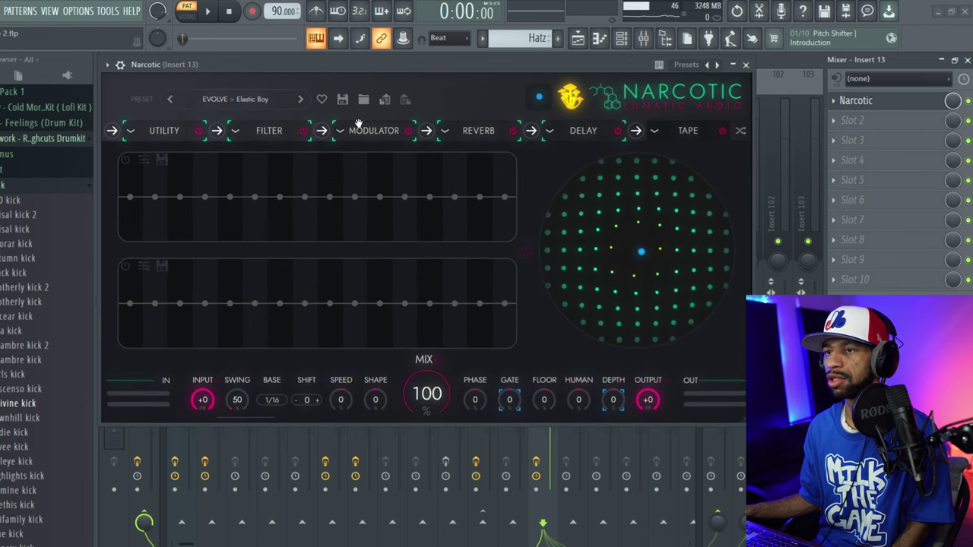
# Step: Browse Narcotic's preset categories and compare the dry sound with the Evolve preset Funky Growth
pyautogui.click(249, 97)
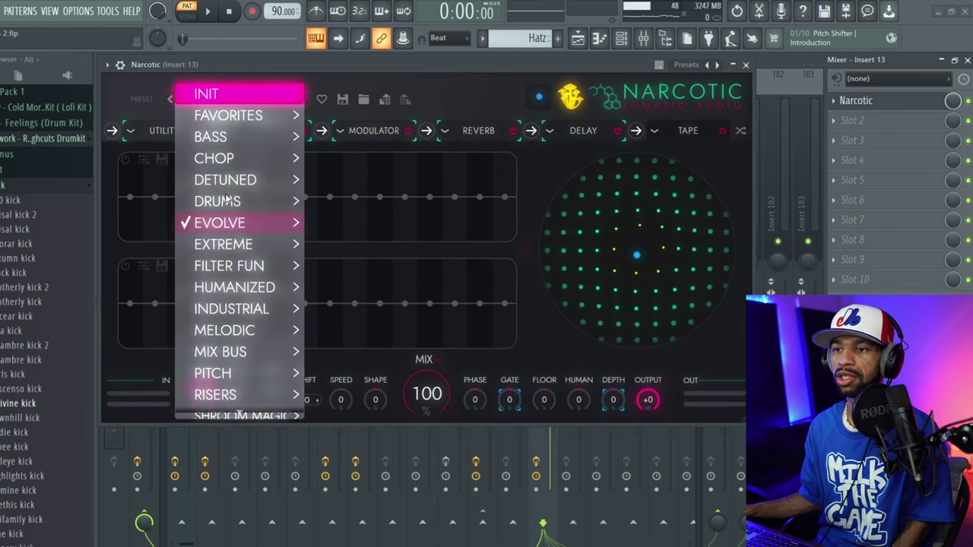
pyautogui.moveTo(233, 227)
pyautogui.moveTo(238, 179)
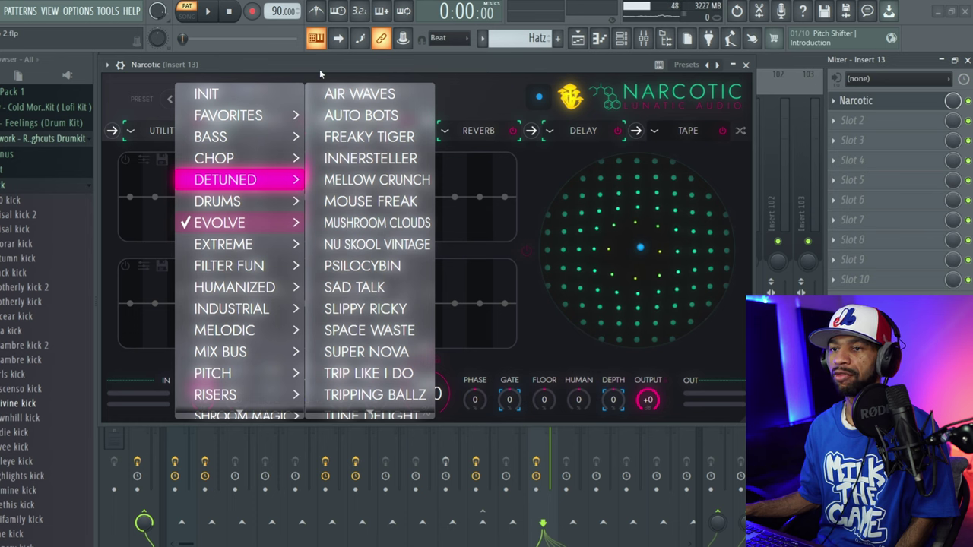
pyautogui.click(133, 81)
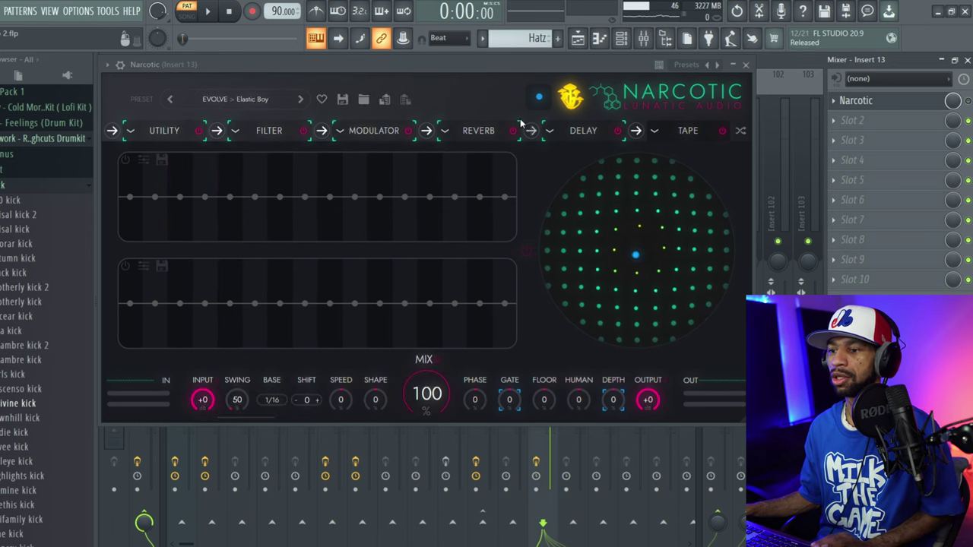
pyautogui.press('space')
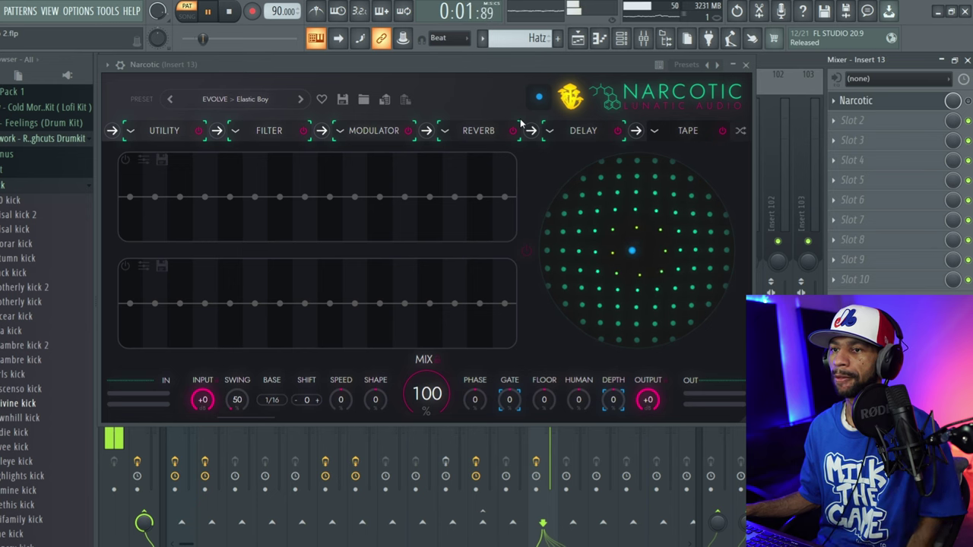
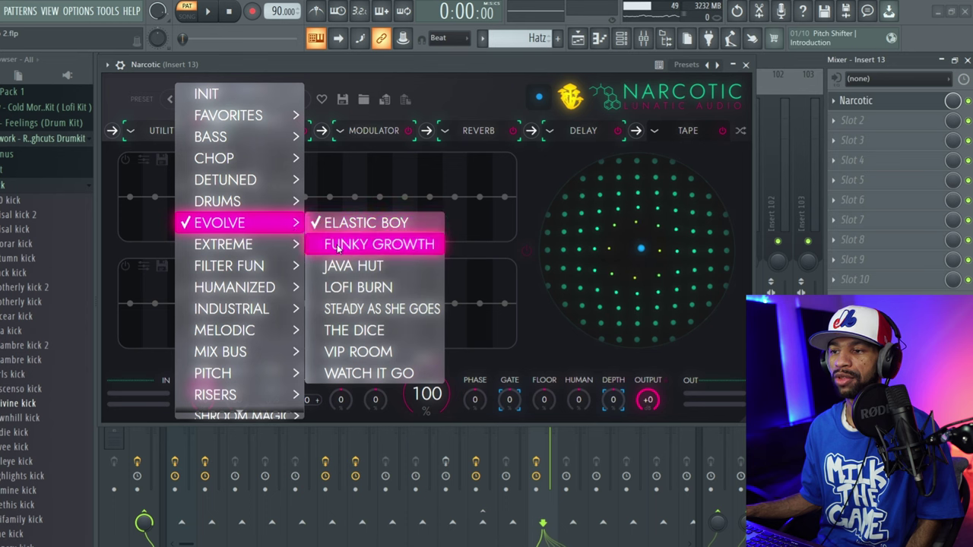
pyautogui.click(207, 11)
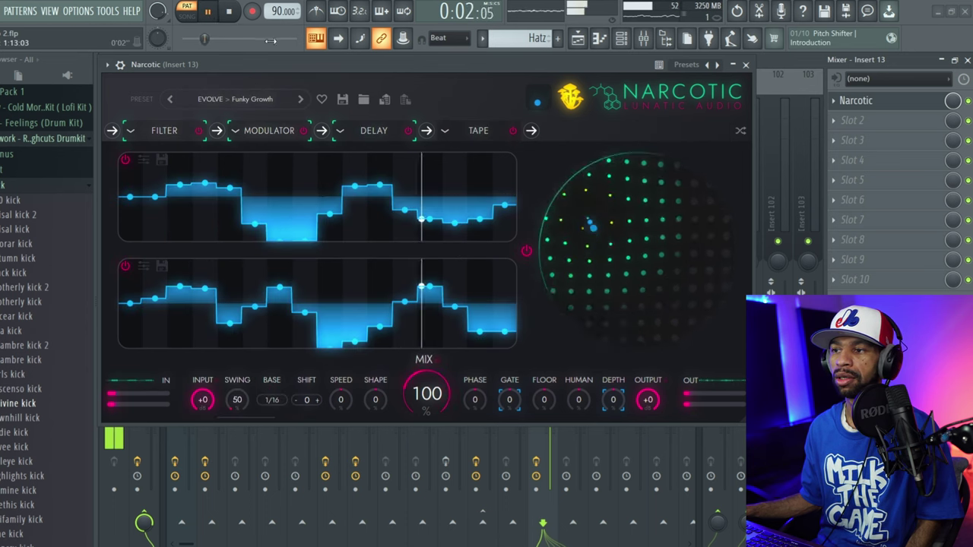
# Step: Audition the Evolve preset Java Hut while moving the XY pad point to the upper right and back towards the upper centre, and stop playback
pyautogui.click(300, 101)
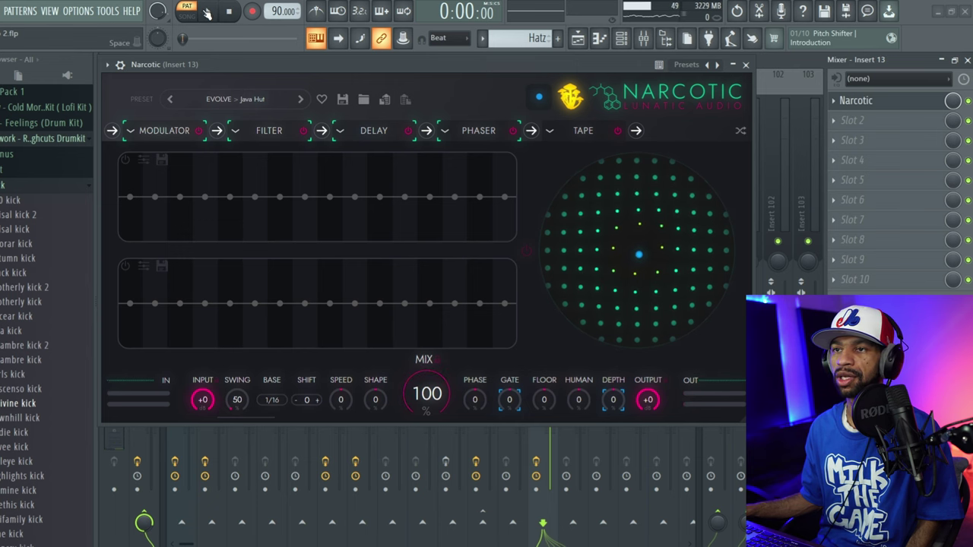
pyautogui.click(206, 12)
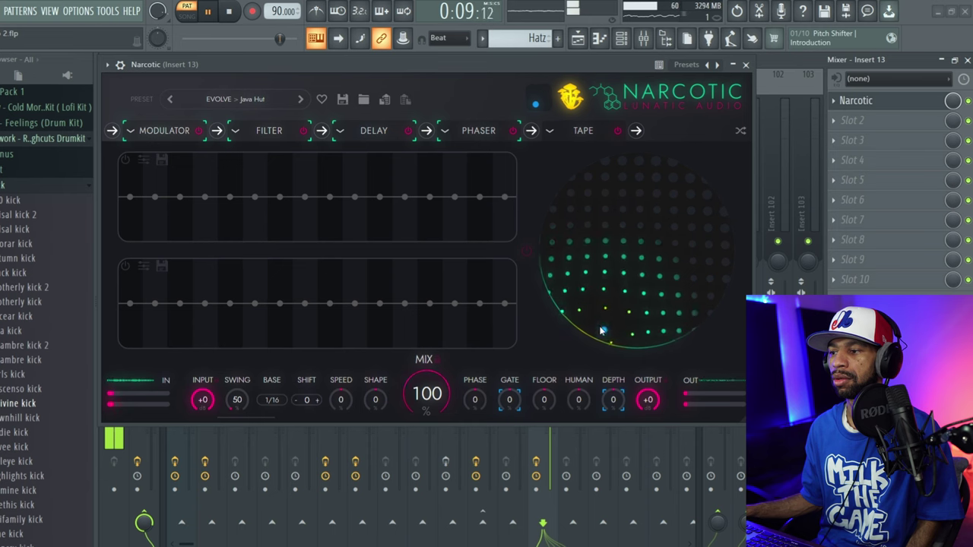
pyautogui.moveTo(652, 304); pyautogui.dragTo(735, 191)
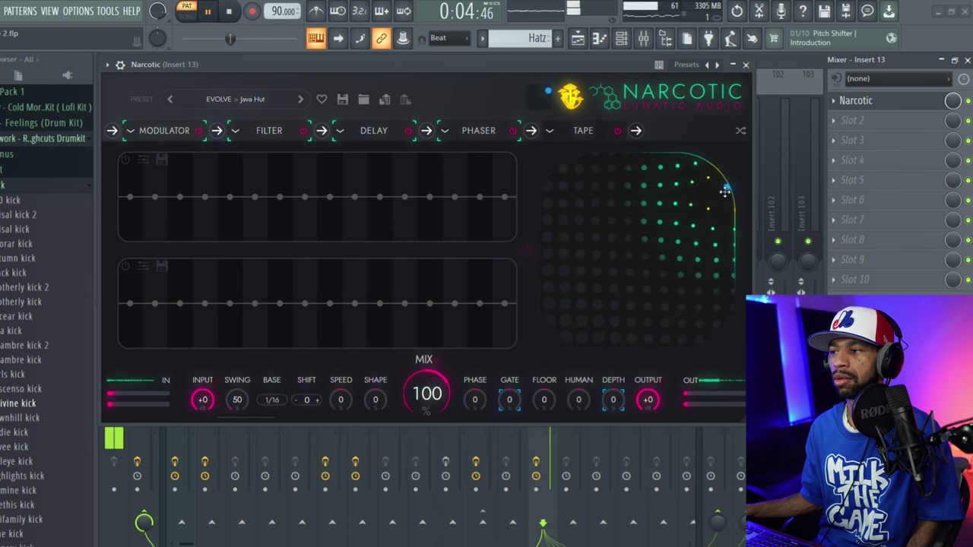
pyautogui.moveTo(724, 191); pyautogui.dragTo(689, 187)
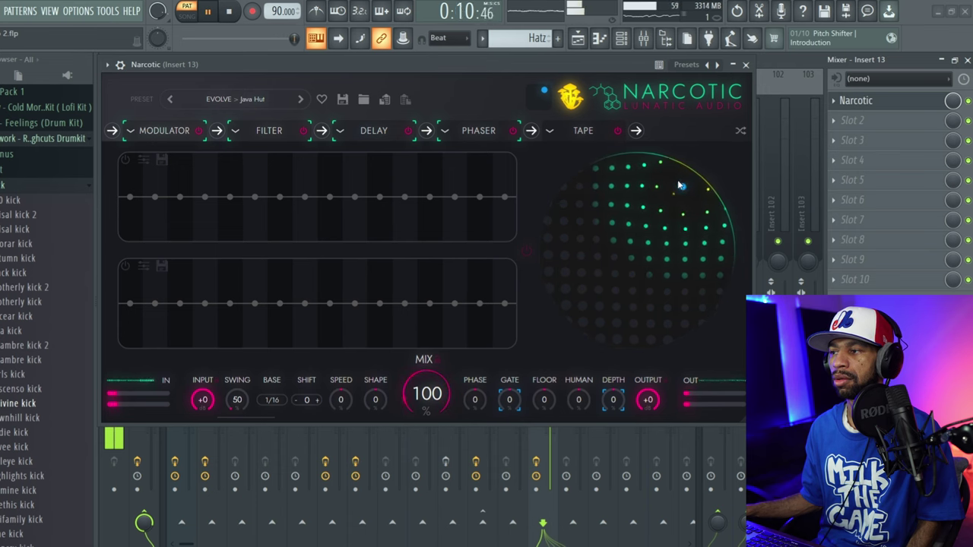
pyautogui.moveTo(685, 192); pyautogui.dragTo(648, 210)
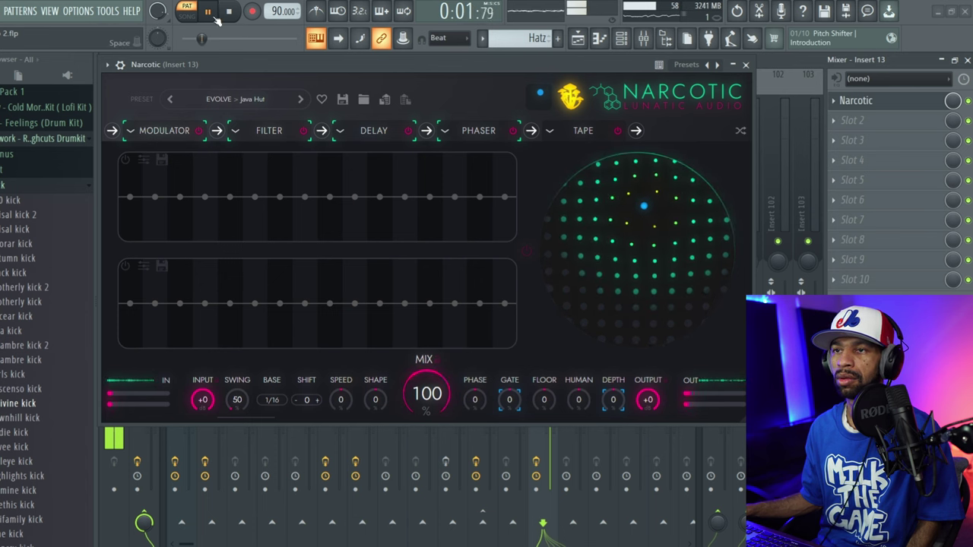
pyautogui.press('space')
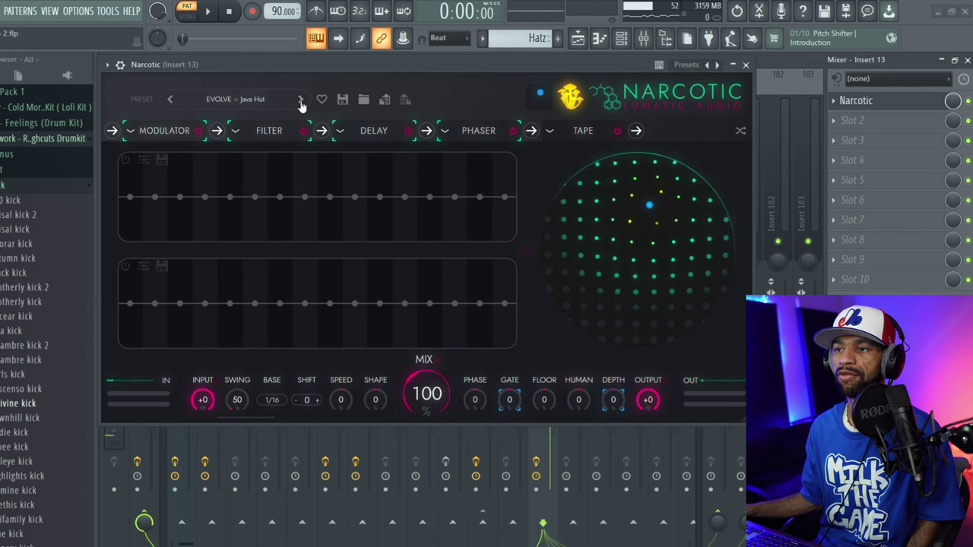
# Step: Audition the Evolve preset LoFi Burn while moving the XY pad point to the lower left and up to the upper left
pyautogui.click(300, 99)
pyautogui.click(213, 17)
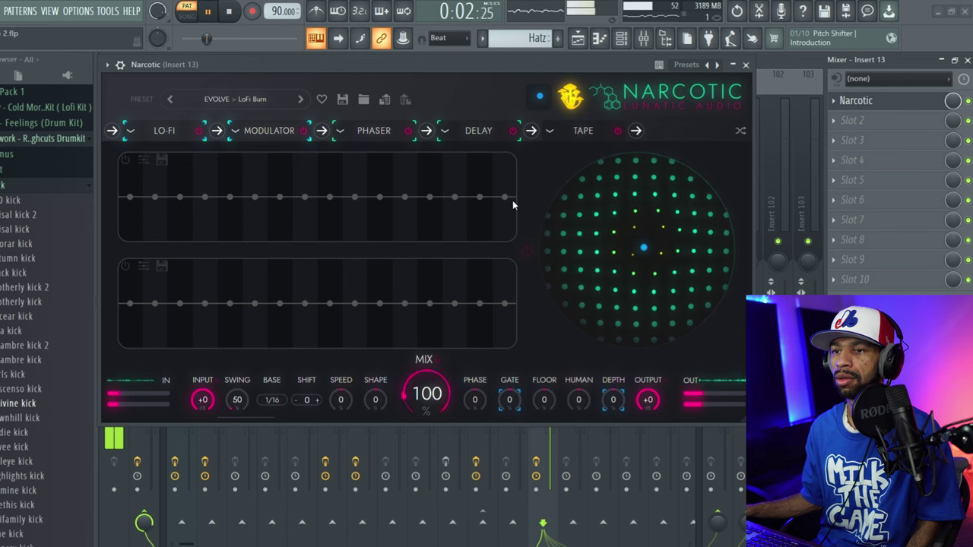
pyautogui.moveTo(643, 246); pyautogui.dragTo(643, 237)
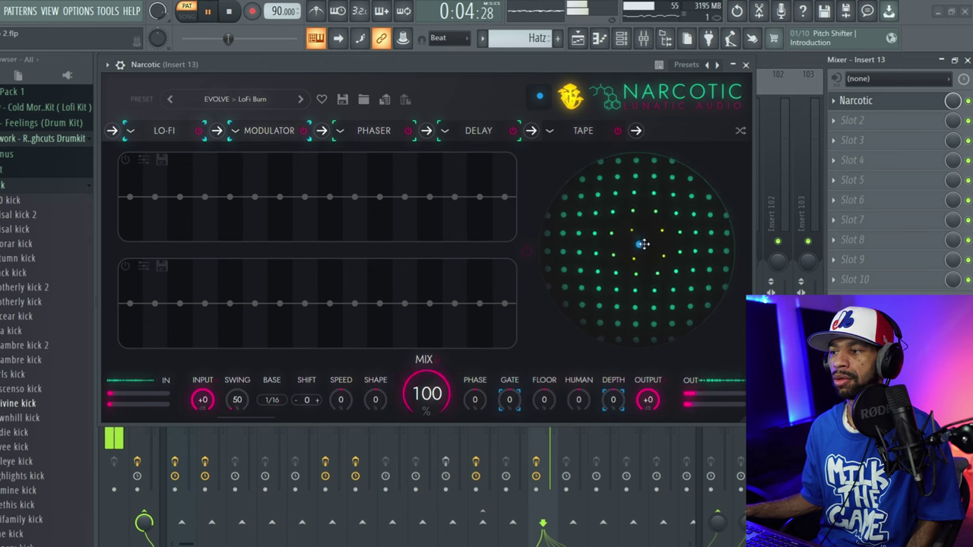
pyautogui.moveTo(643, 251); pyautogui.dragTo(612, 271)
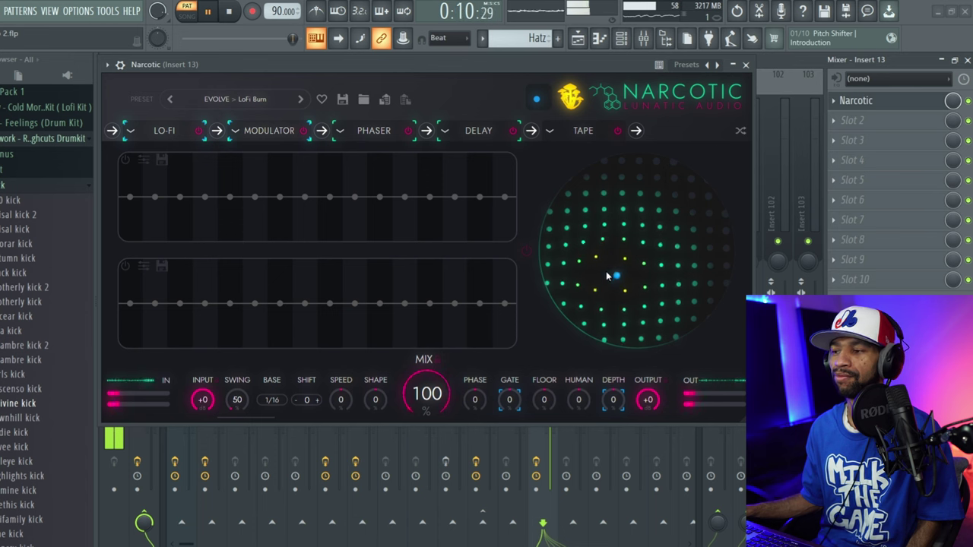
pyautogui.moveTo(610, 272); pyautogui.dragTo(598, 218)
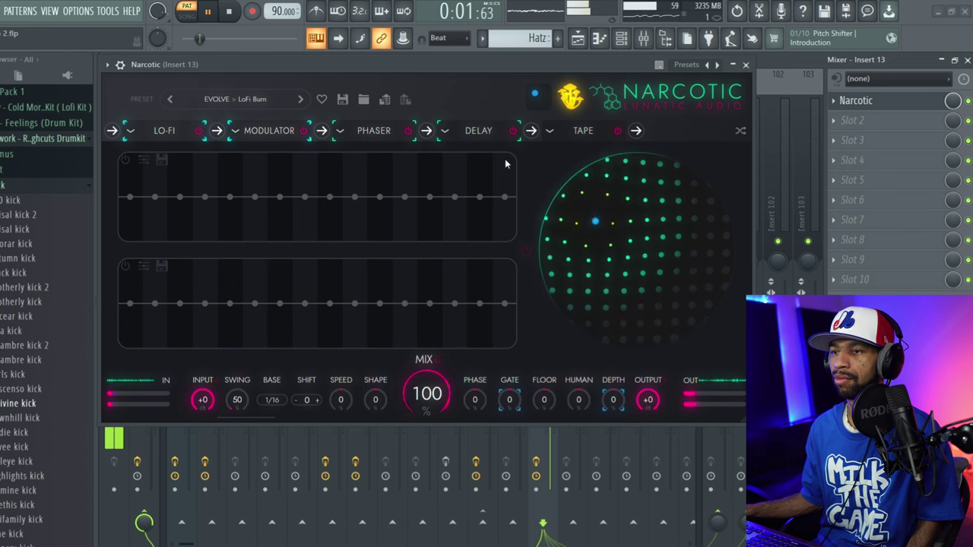
# Step: Audition the Evolve presets Steady As She Goes, raising its XY pad point, and The Dice, and stop playback
pyautogui.click(302, 101)
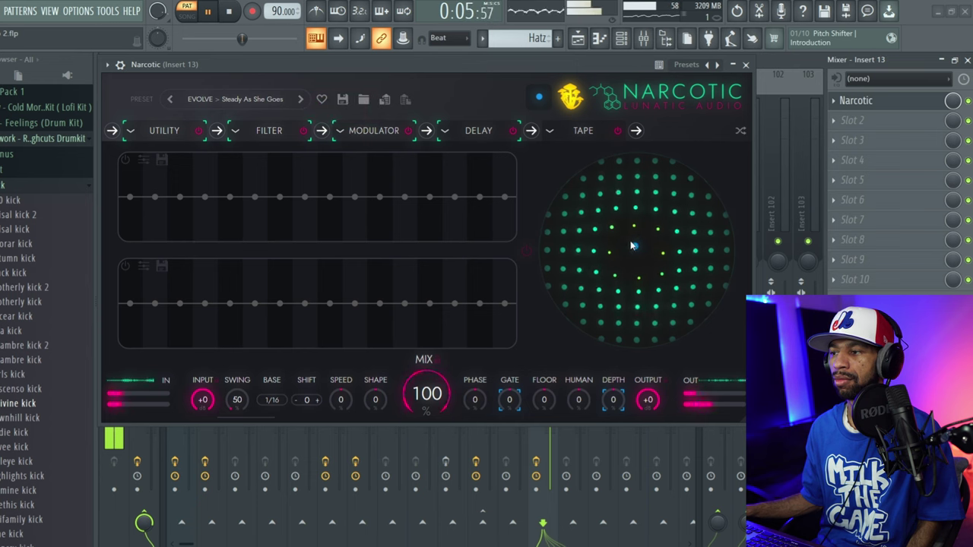
pyautogui.moveTo(632, 251); pyautogui.dragTo(641, 211)
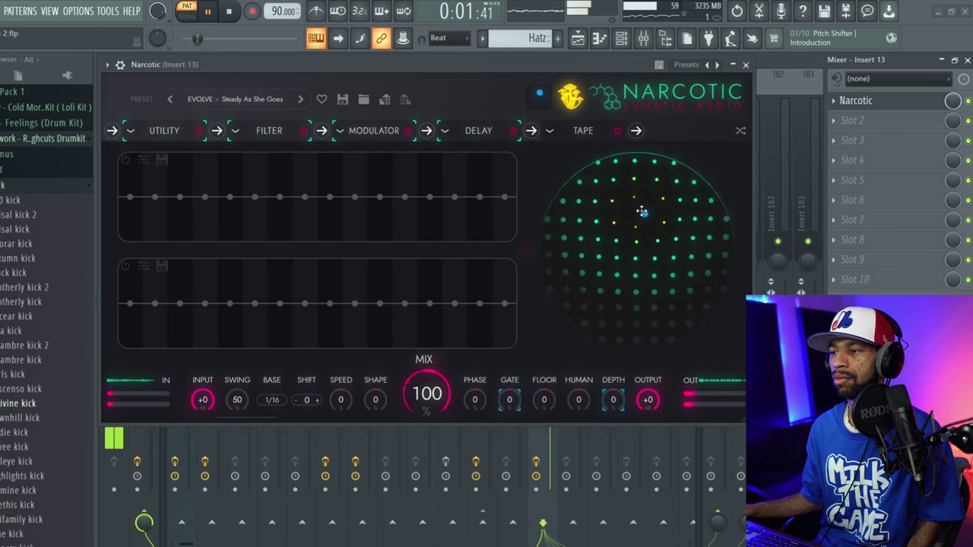
pyautogui.click(301, 103)
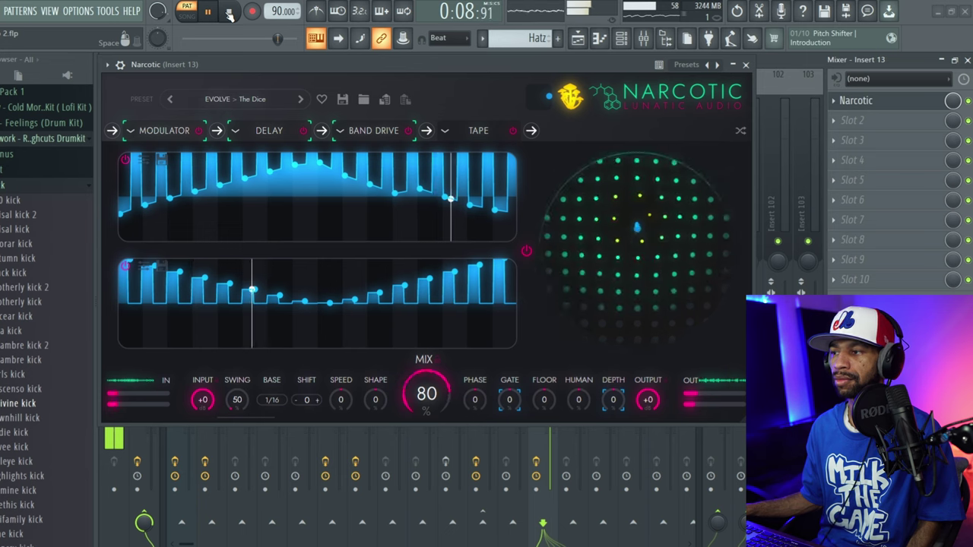
pyautogui.click(229, 13)
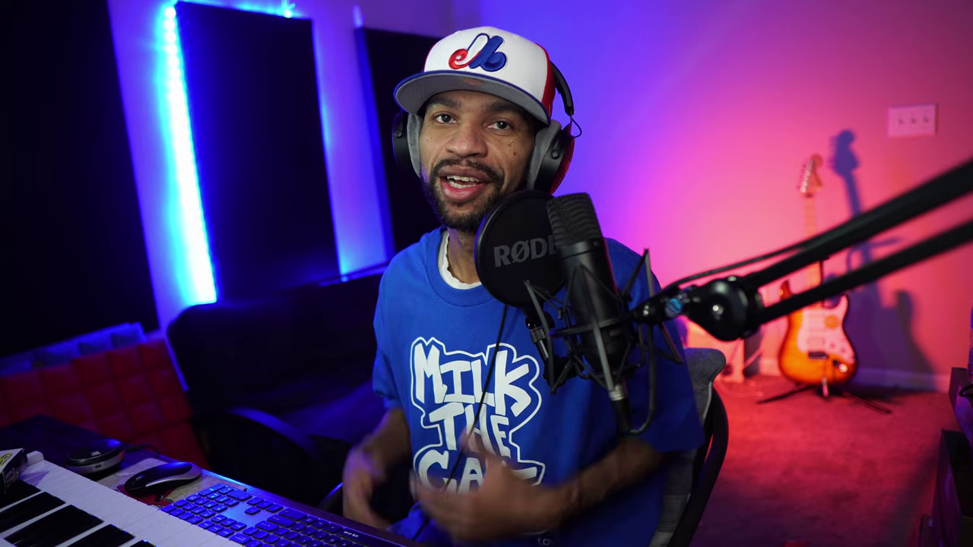